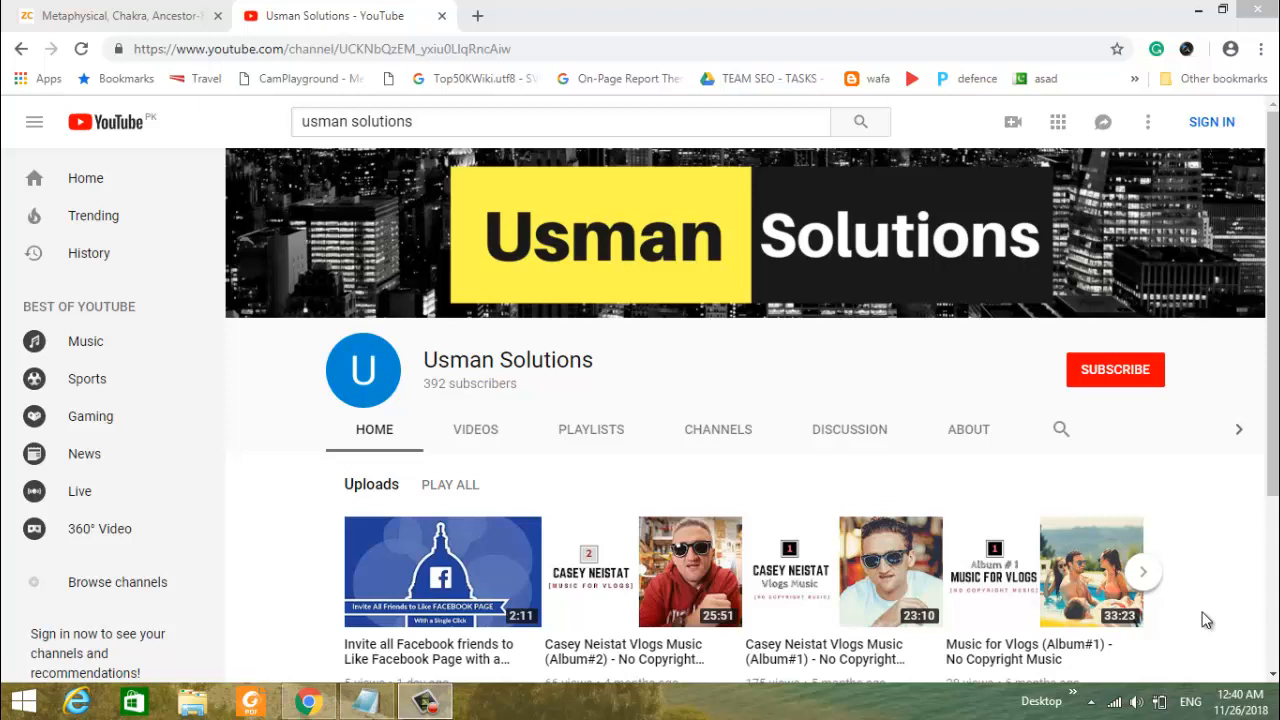
# - Switch to the store's admin login page, sign in with the prefilled credentials, and open the catalog's categories and products list
pyautogui.click(91, 6)
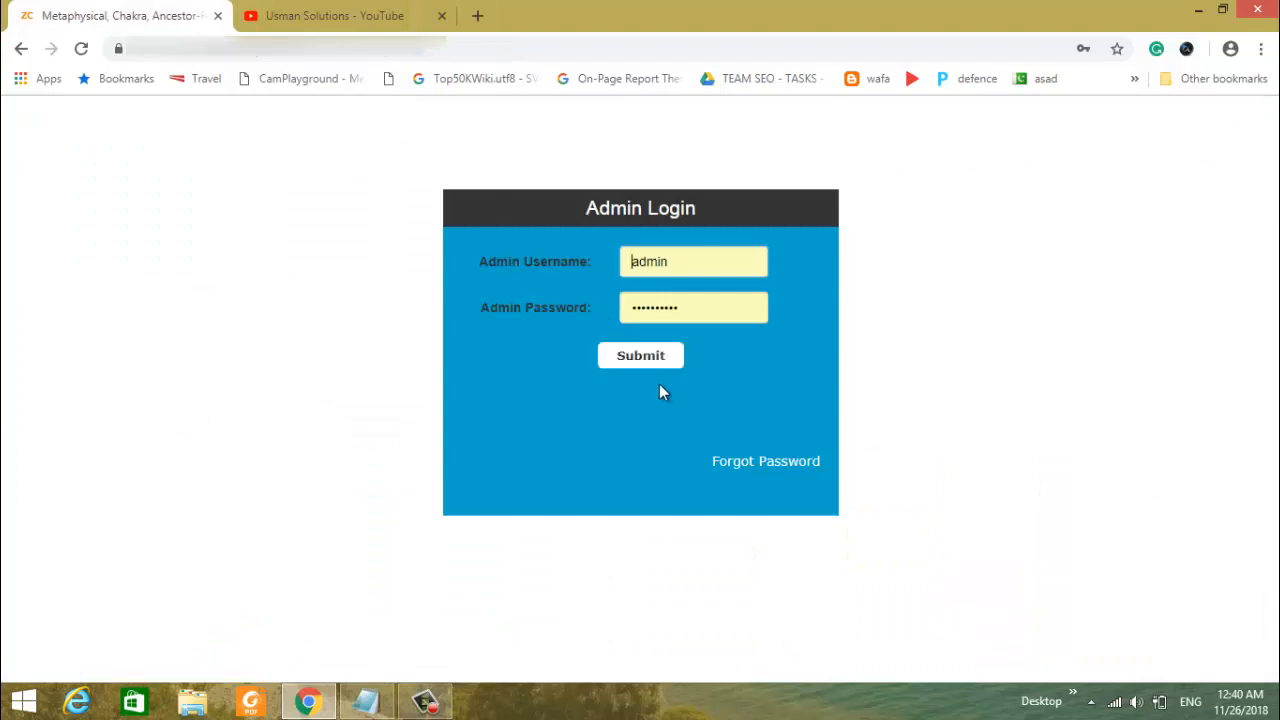
pyautogui.click(641, 356)
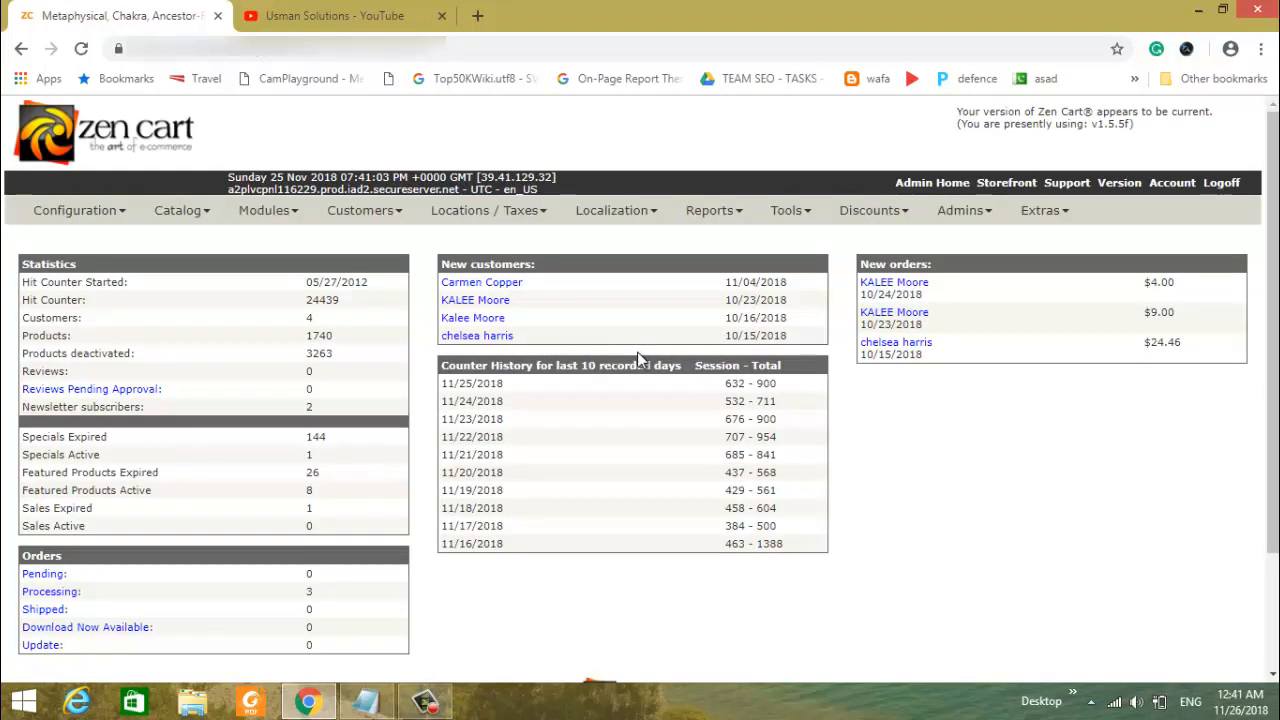
pyautogui.moveTo(292, 213)
pyautogui.moveTo(203, 220)
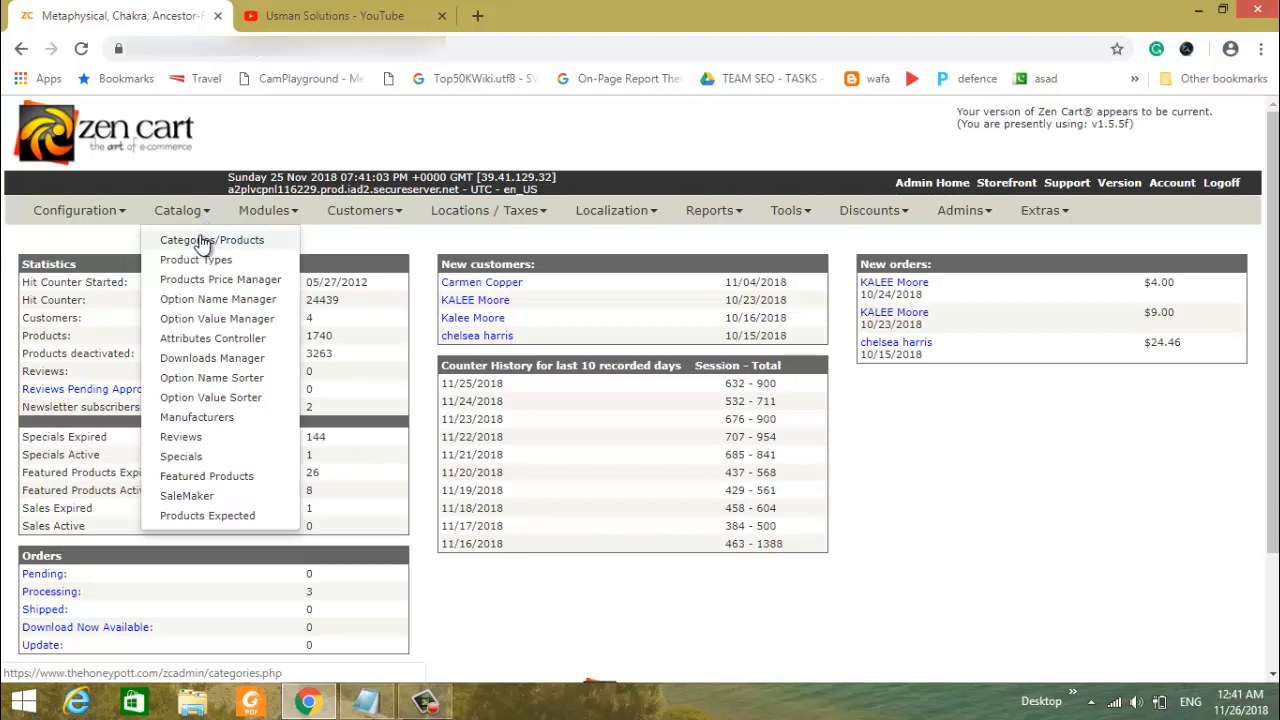
pyautogui.click(203, 243)
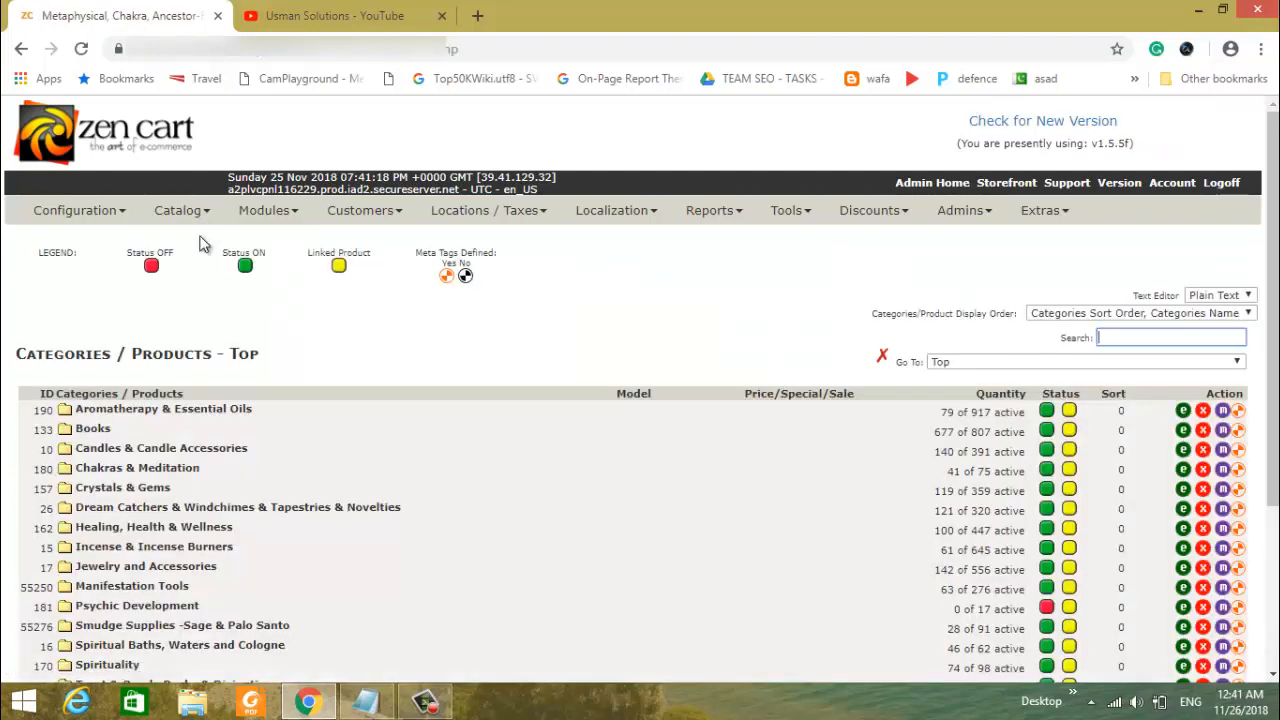
# - Open the Aromatherapy subcategory of Aromatherapy & Essential Oils and look through its product list
pyautogui.click(158, 414)
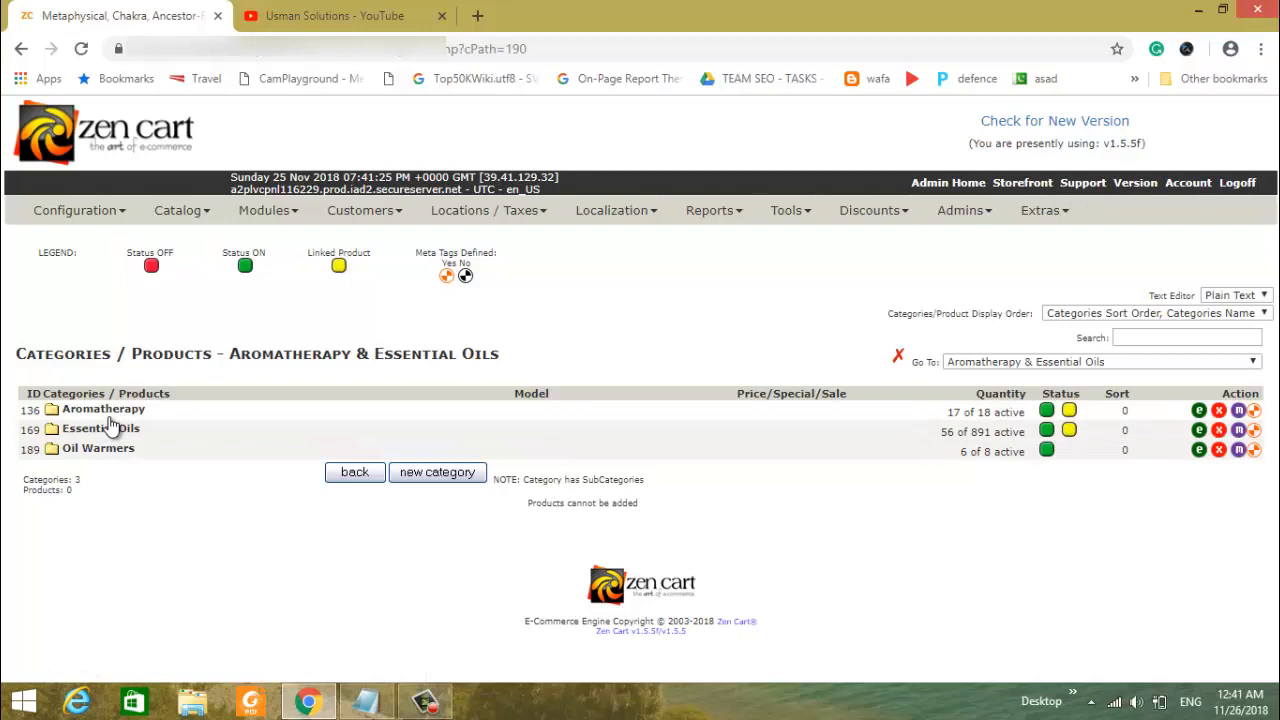
pyautogui.doubleClick(110, 417)
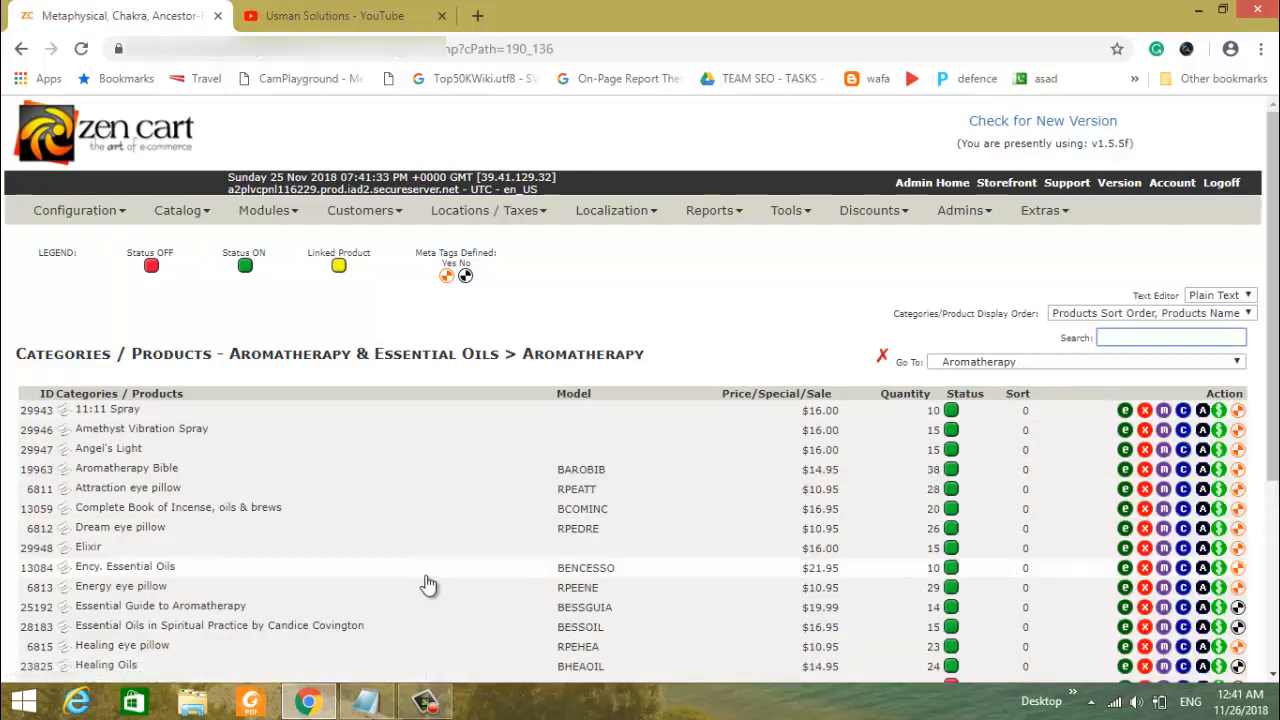
pyautogui.scroll(-3, 428, 585)
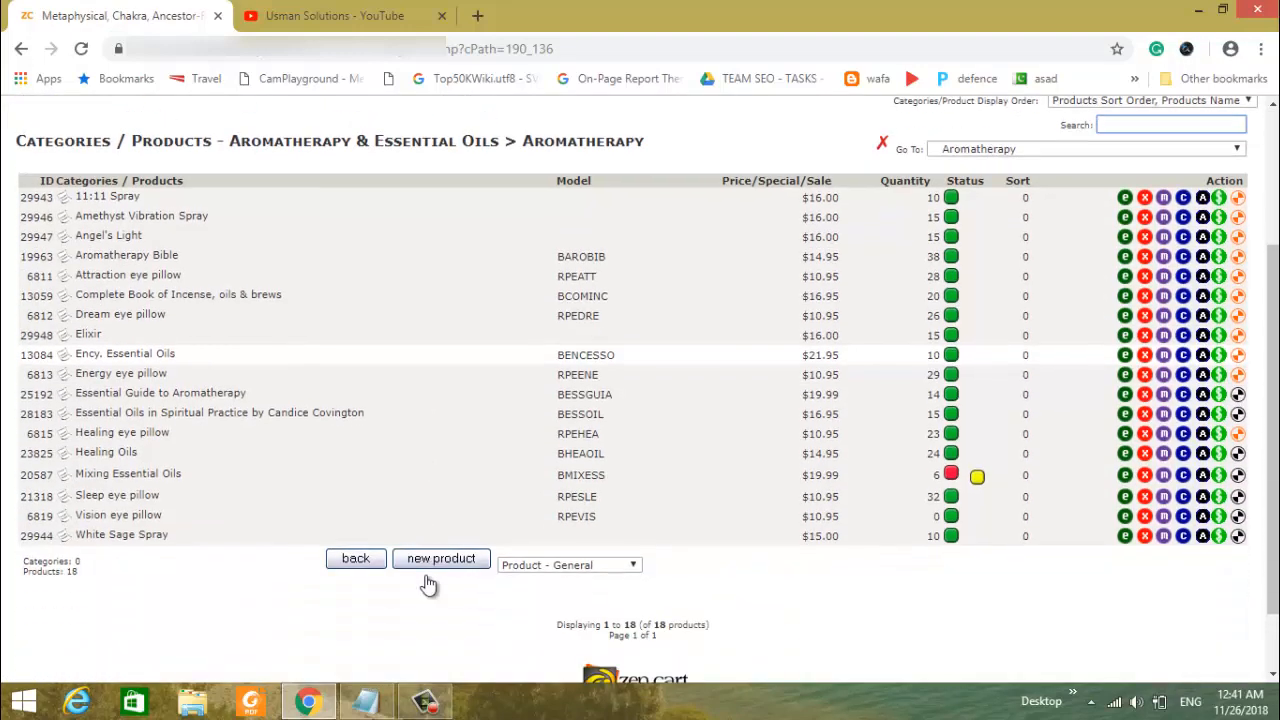
pyautogui.scroll(2, 428, 585)
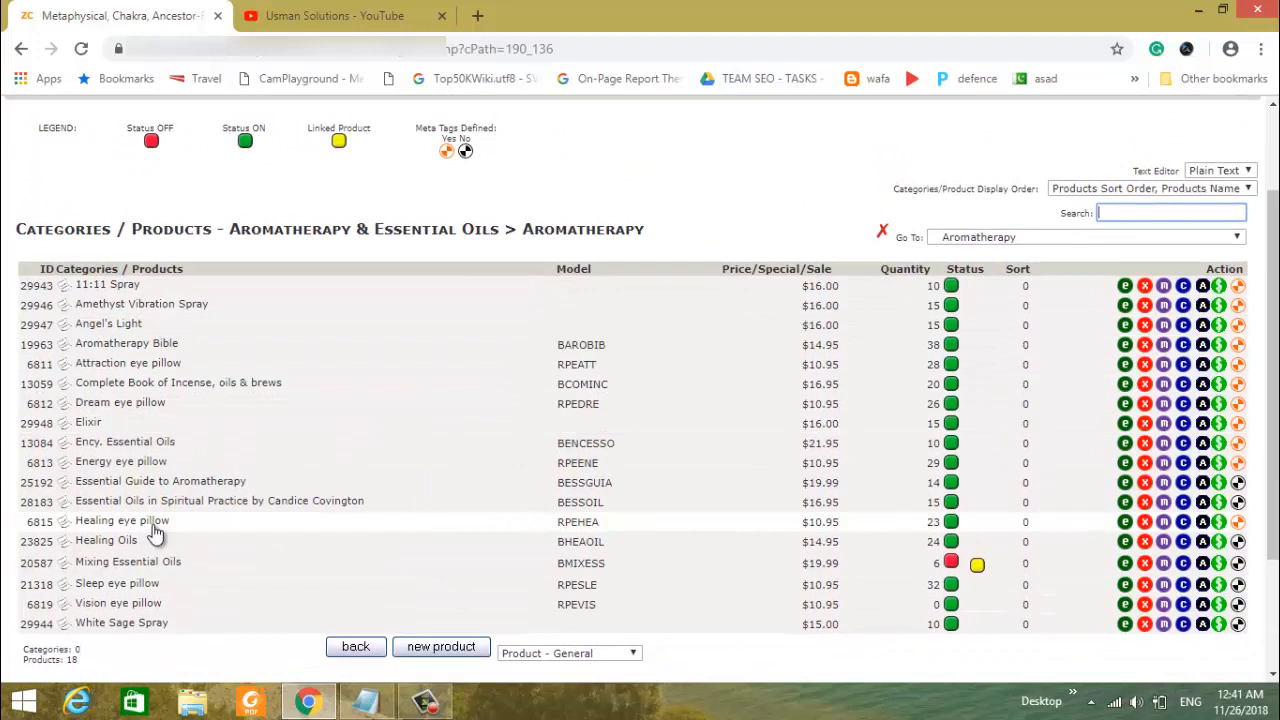
# - Examine the meta tag title, keywords and description of the 11:11 Spray product, and return to the product list
pyautogui.click(1238, 288)
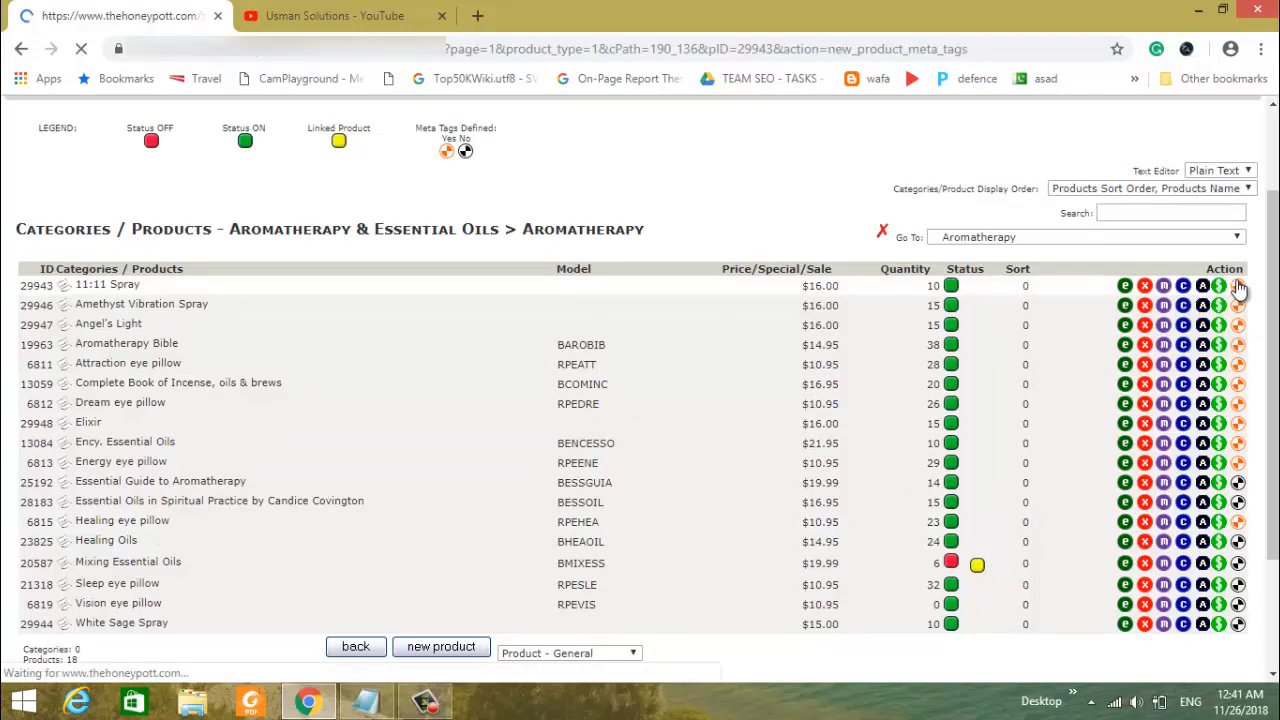
pyautogui.scroll(-2, 734, 378)
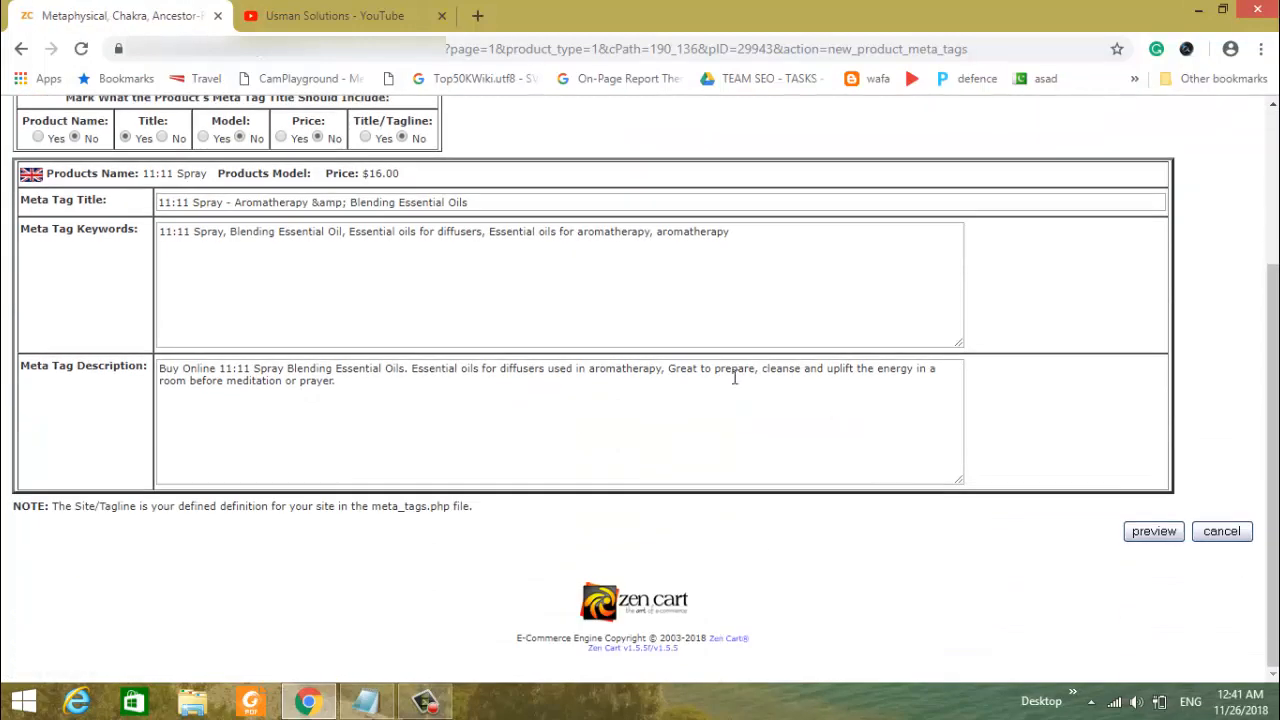
pyautogui.doubleClick(303, 203)
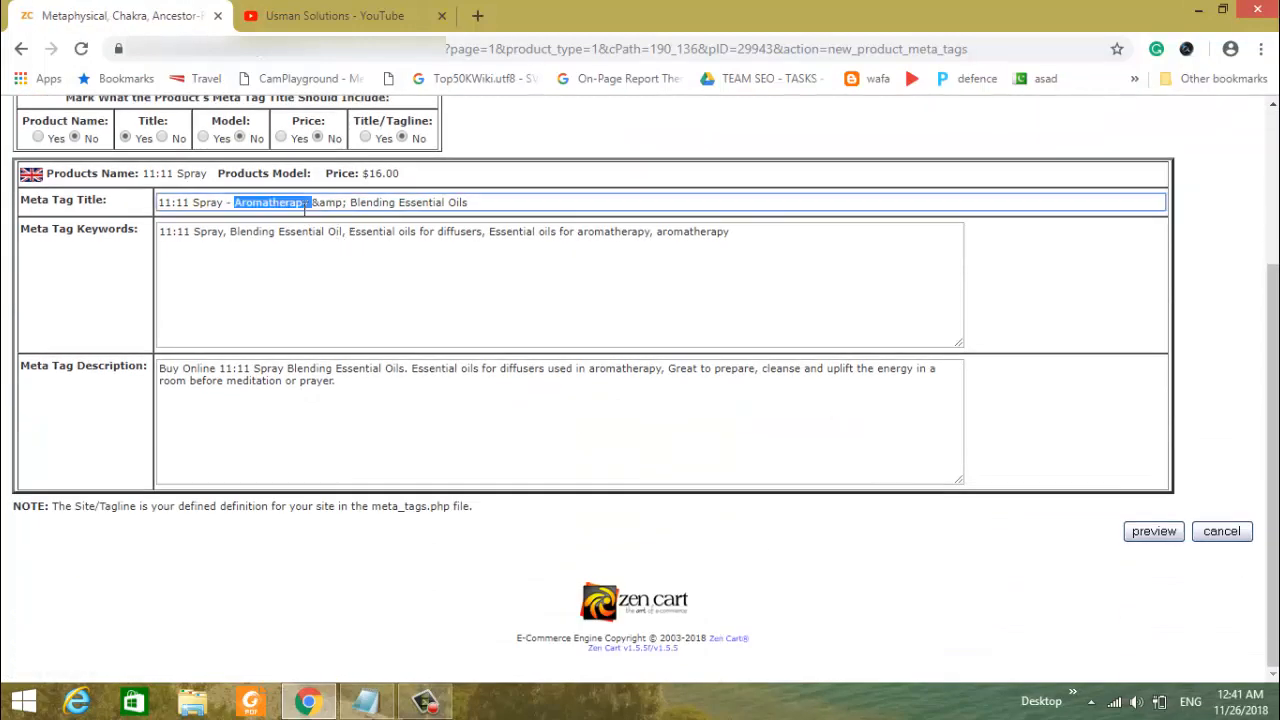
pyautogui.doubleClick(253, 236)
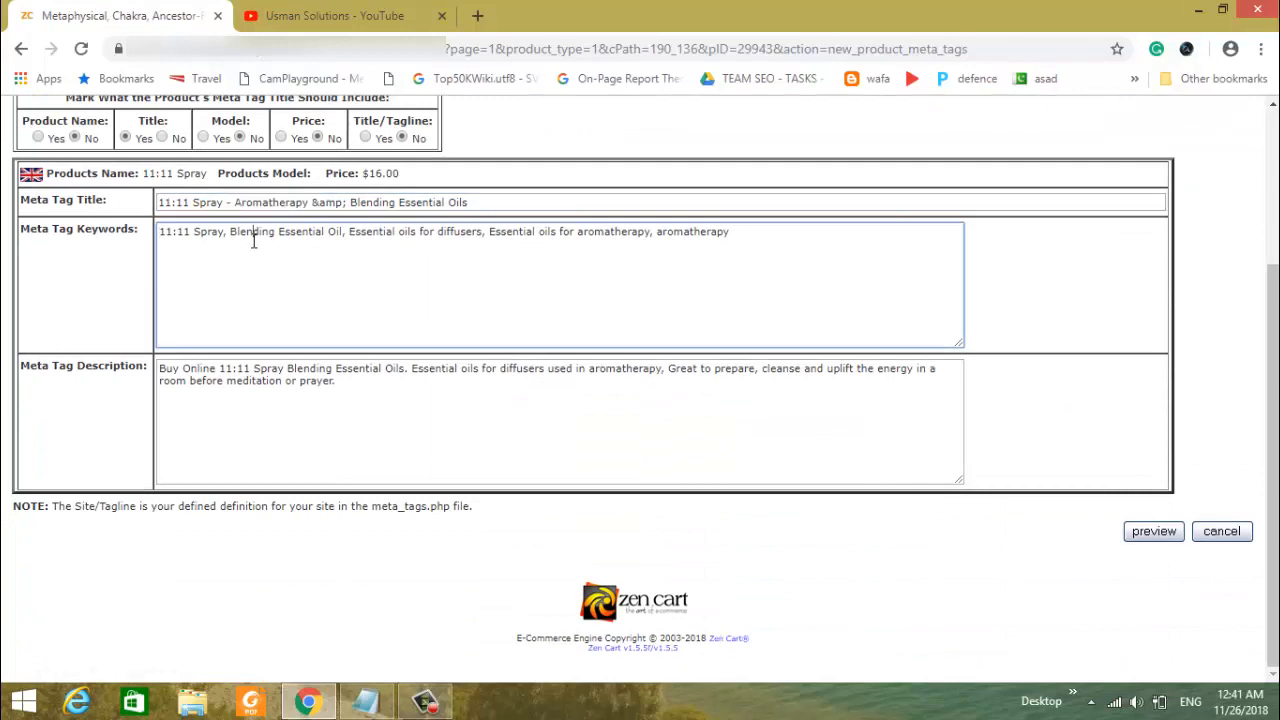
pyautogui.click(257, 368)
pyautogui.scroll(1, 255, 370)
pyautogui.scroll(2, 255, 370)
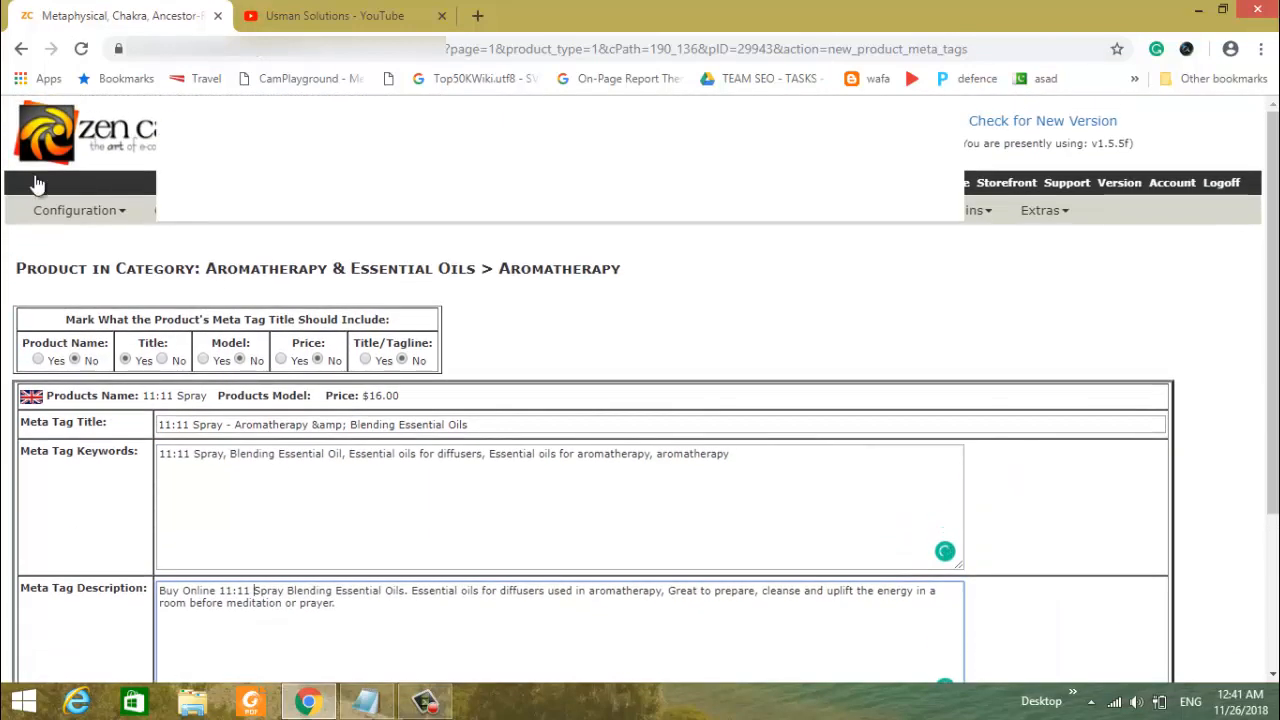
pyautogui.click(24, 50)
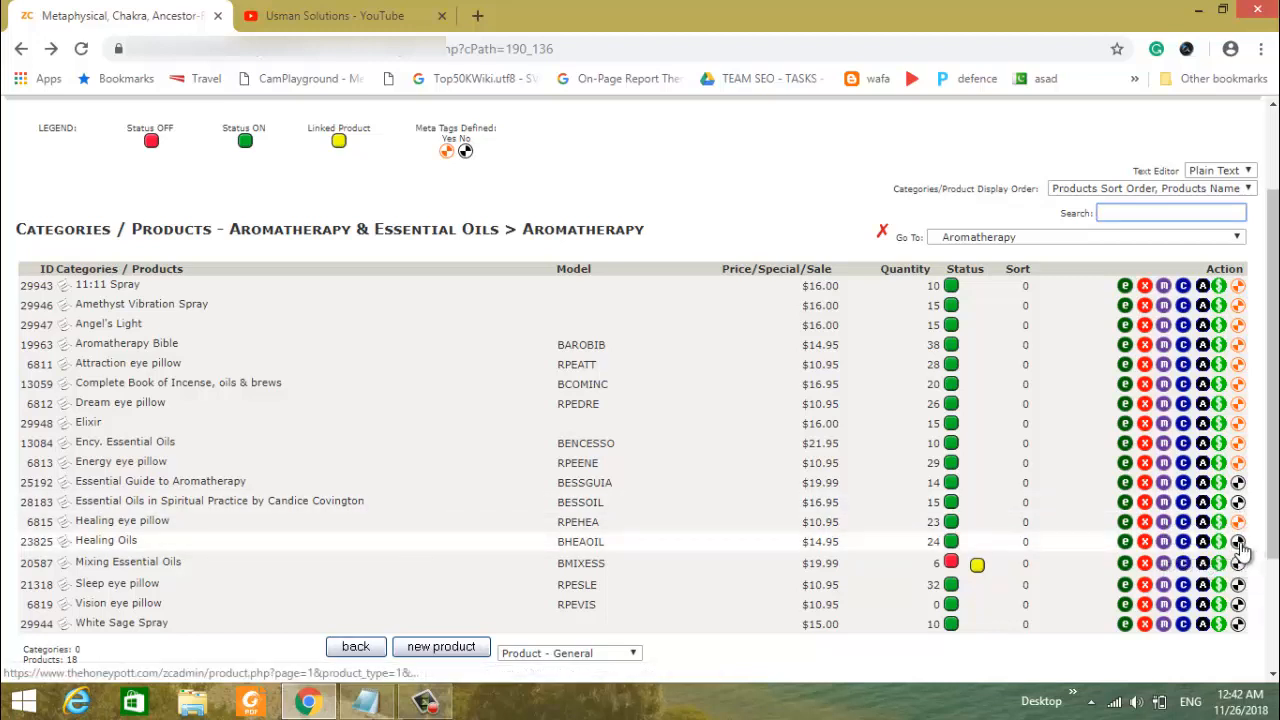
# - Open the Healing Oils meta tags and fill the title with "Healing Eye Pillow | Aromatherapy Eye Pillow | lavender Eye Pillow" from Meta Tags.txt in Notepad
pyautogui.click(1239, 548)
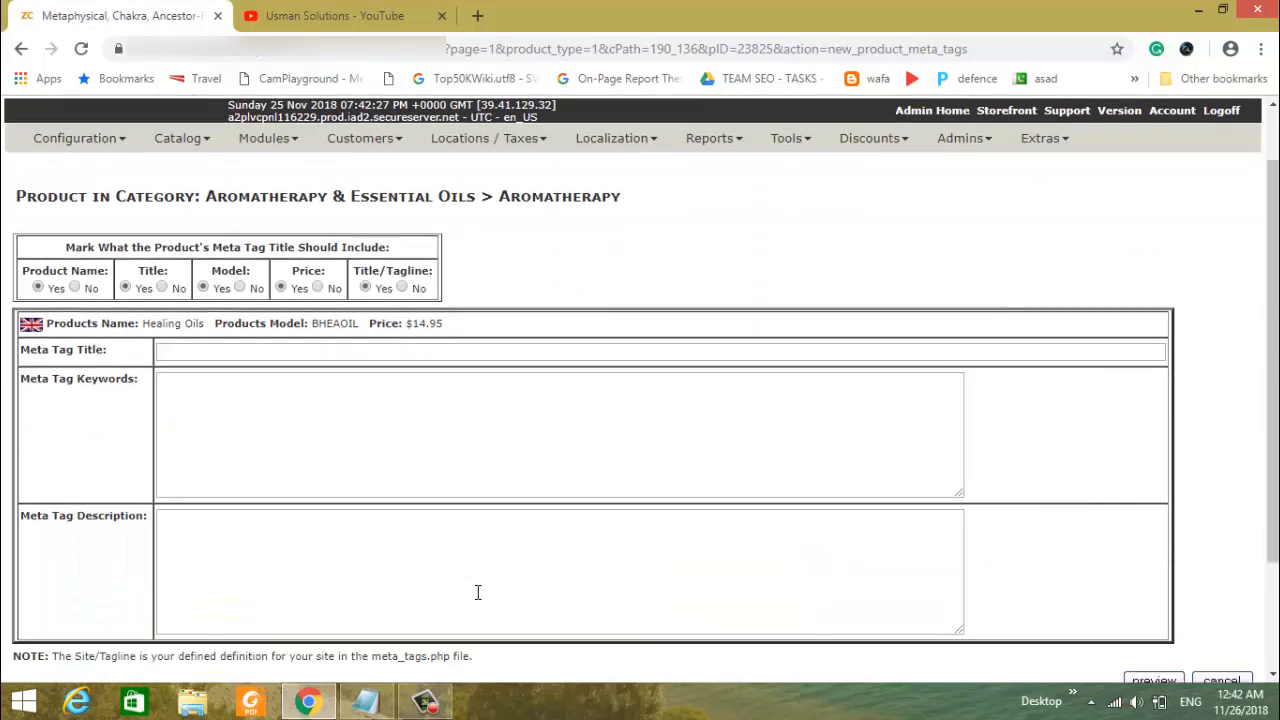
pyautogui.scroll(-3, 471, 593)
pyautogui.click(368, 703)
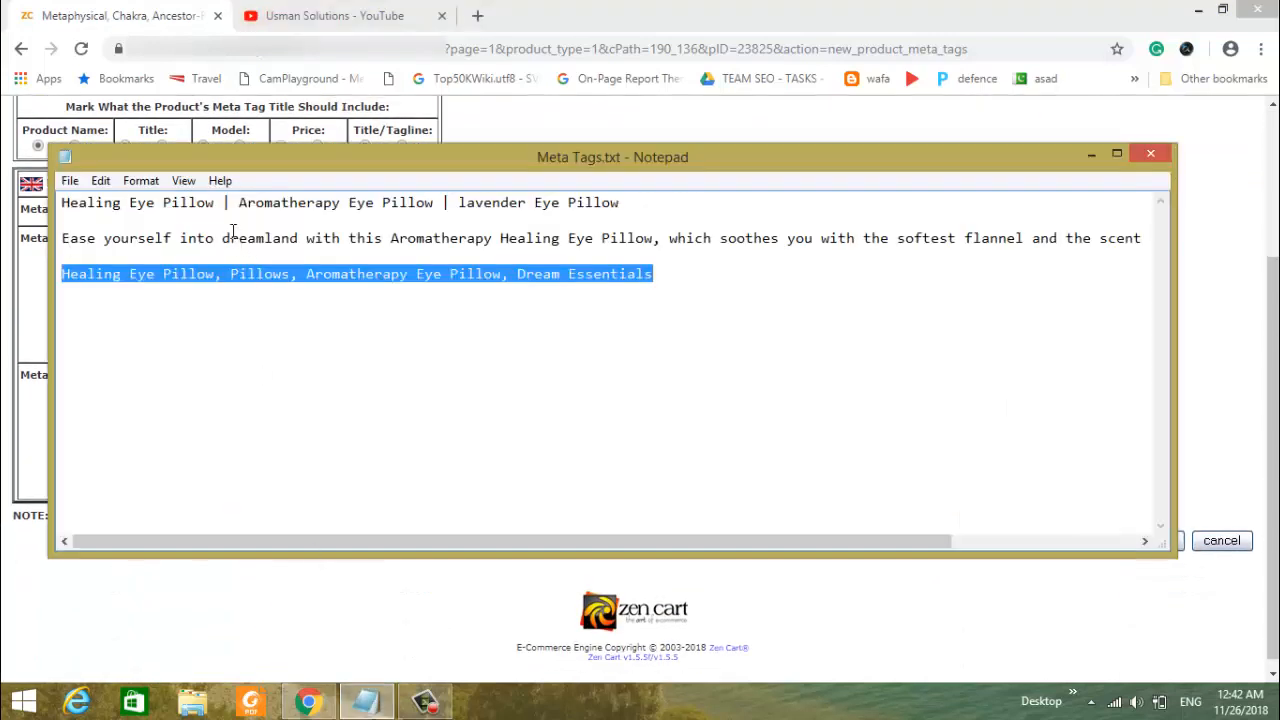
pyautogui.hotkey('ctrl', 'Home')
pyautogui.hotkey('shift', 'End')
pyautogui.hotkey('ctrl', 'c')
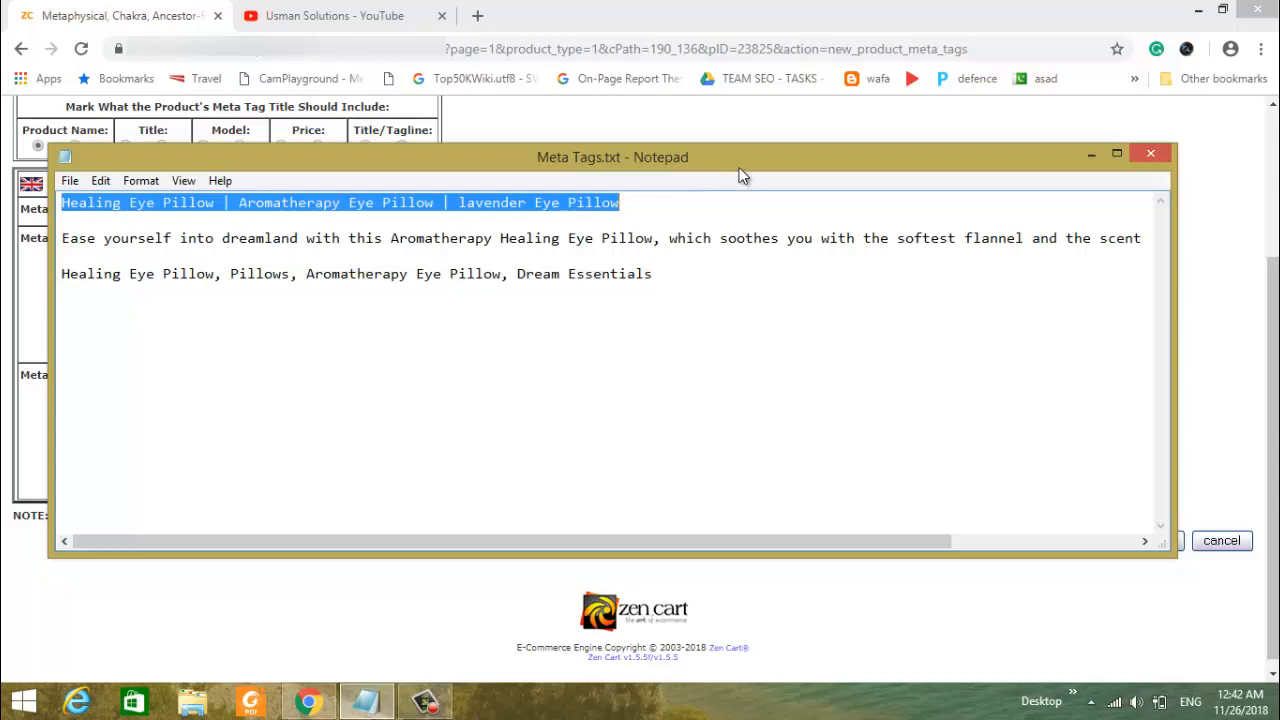
pyautogui.click(1244, 190)
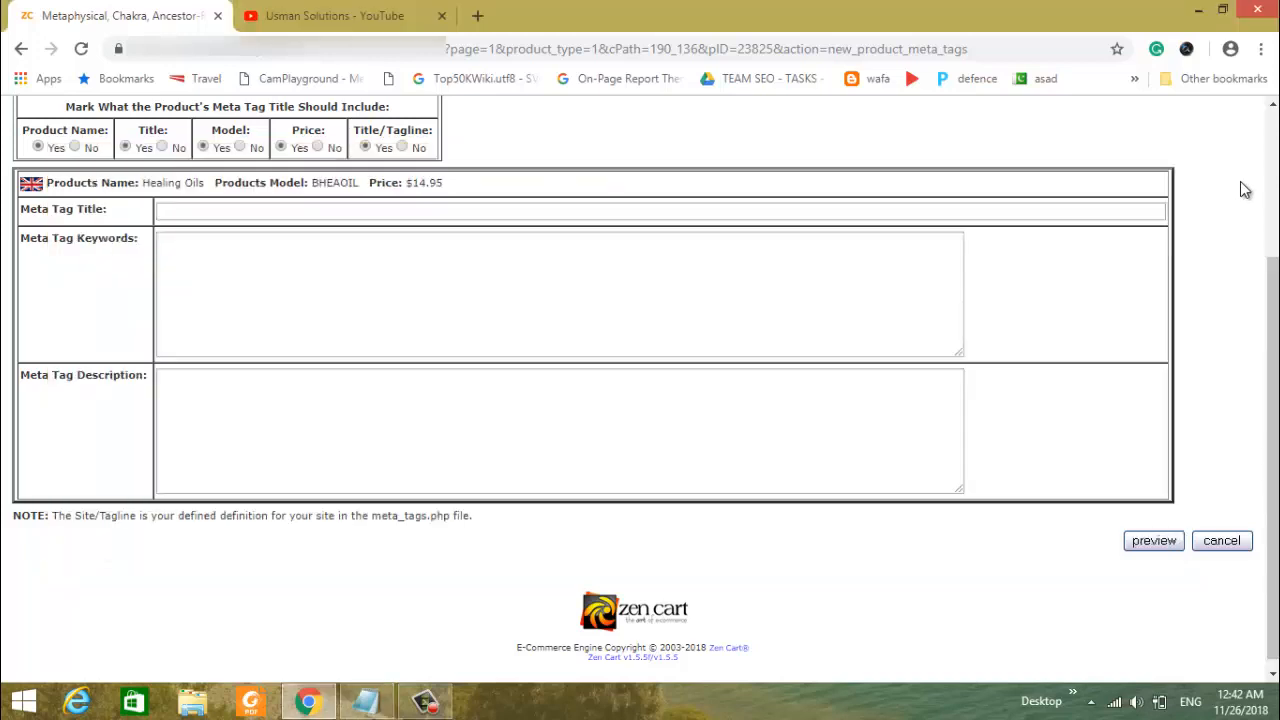
pyautogui.click(332, 208)
pyautogui.hotkey('ctrl', 'v')
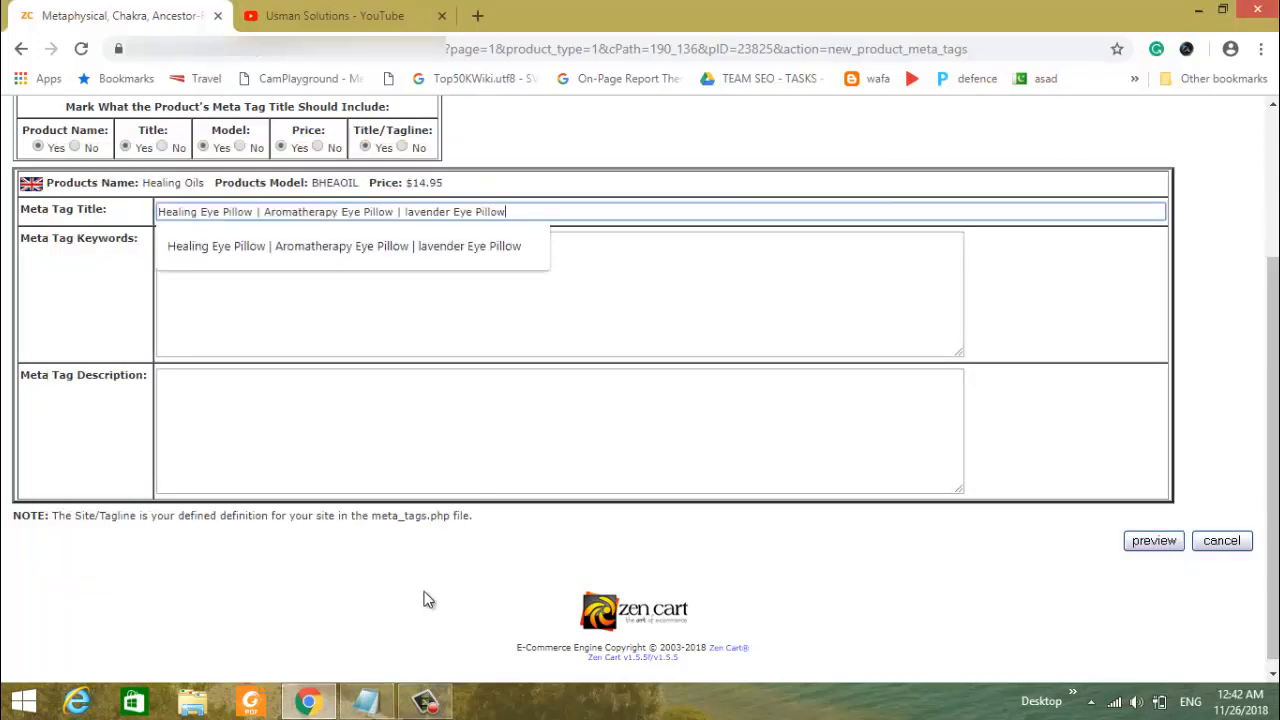
# - Copy the paragraph starting "Ease yourself into dreamland" from Meta Tags.txt in Notepad into the Healing Oils meta tag description
pyautogui.click(370, 703)
pyautogui.moveTo(63, 238); pyautogui.dragTo(63, 262)
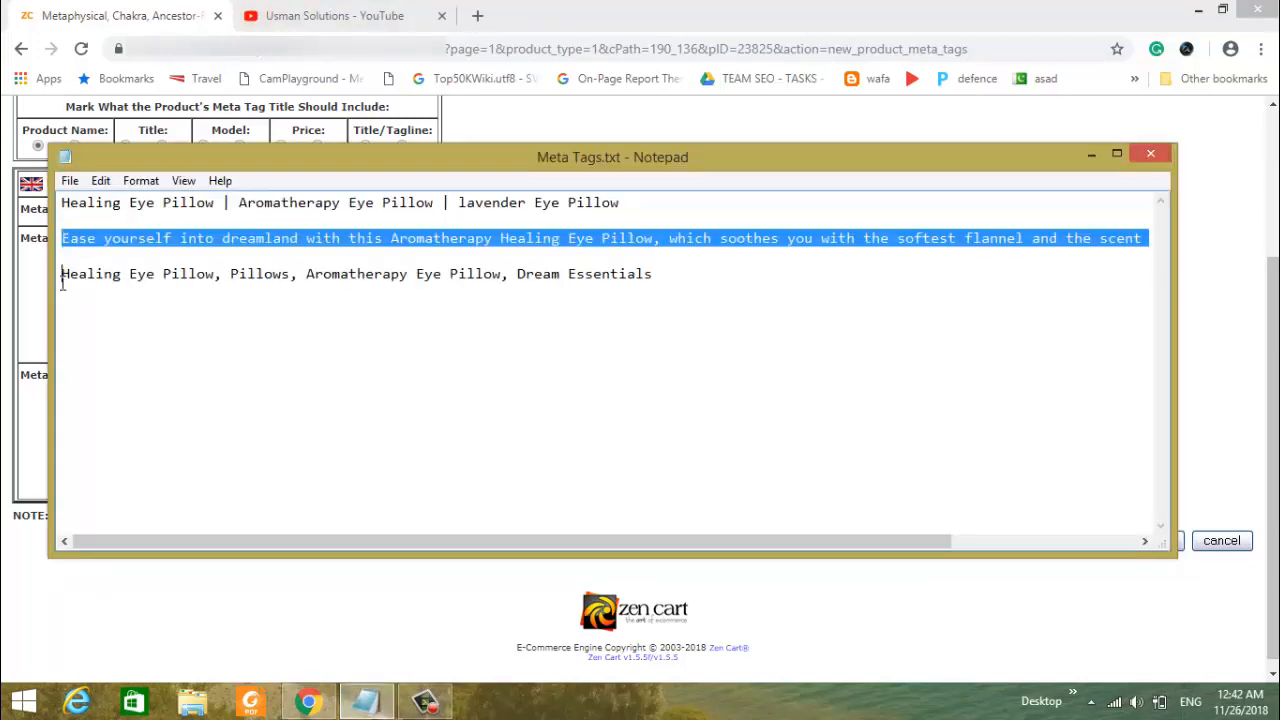
pyautogui.click(38, 394)
pyautogui.click(236, 388)
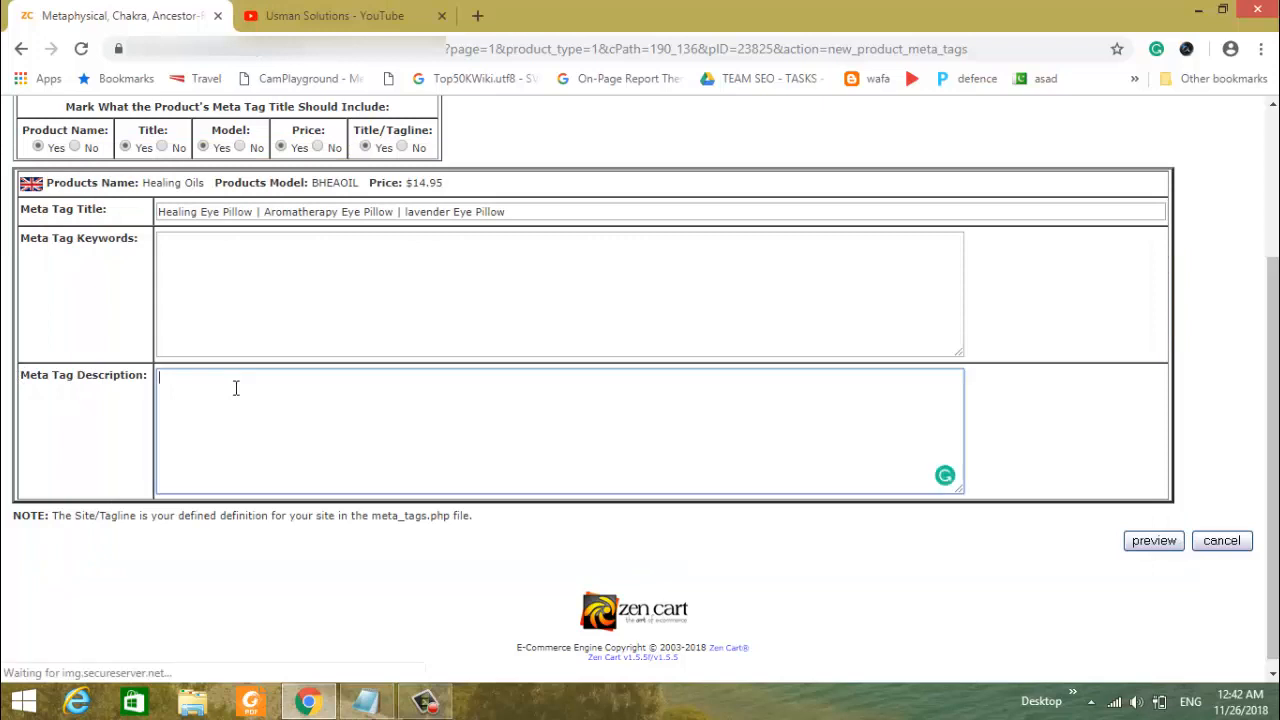
pyautogui.write('Ease yourself into dreamland with this Aromatherapy Healing Eye Pillow, which soothes you with the softest flannel and the scent of lavender and chamomile.')
# - Copy "Healing Eye Pillow, Pillows, Aromatherapy Eye Pillow, Dream Essentials" from Meta Tags.txt in Notepad into the Healing Oils meta tag keywords
pyautogui.click(385, 710)
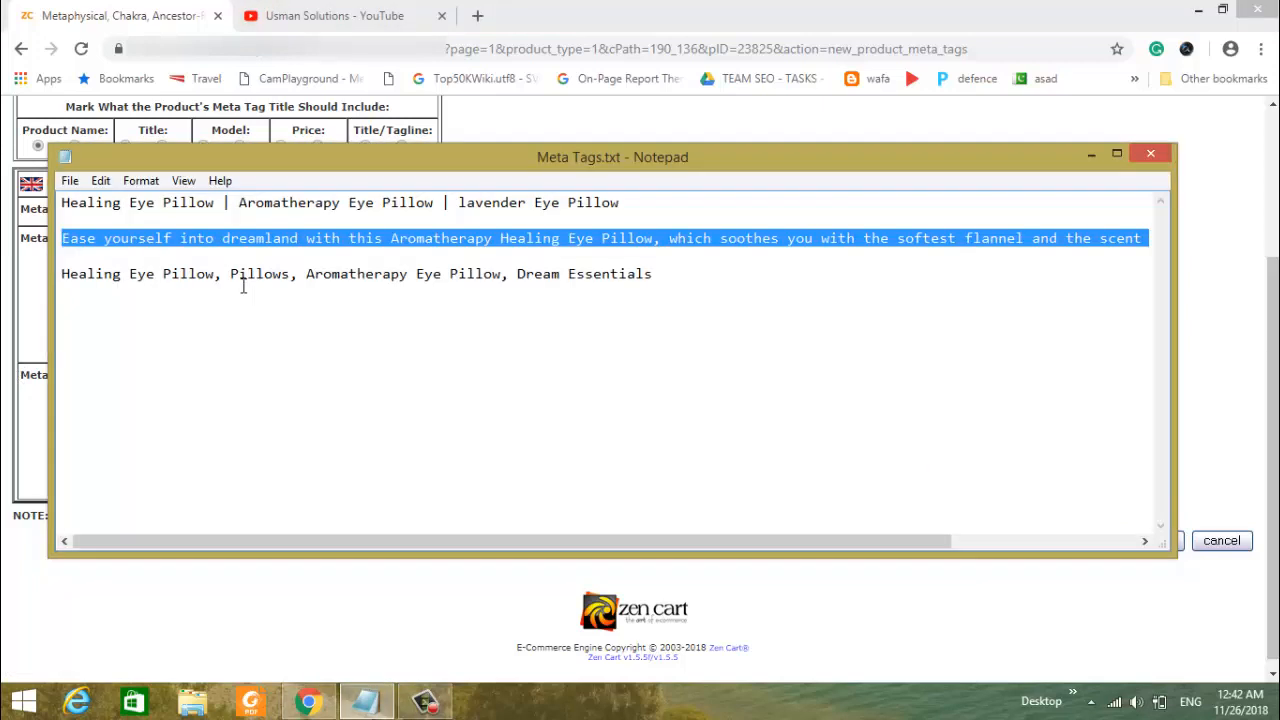
pyautogui.moveTo(61, 278); pyautogui.dragTo(678, 272)
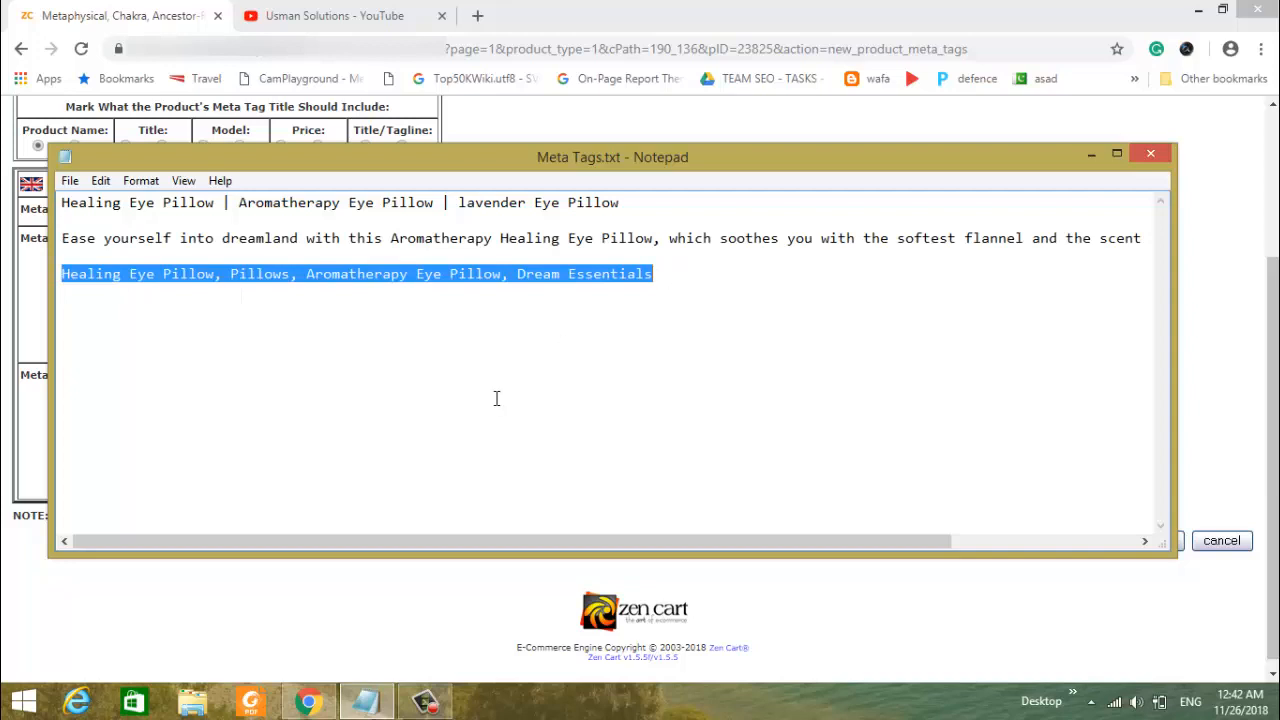
pyautogui.hotkey('ctrl', 'c')
pyautogui.click(237, 640)
pyautogui.click(232, 336)
pyautogui.hotkey('ctrl', 'v')
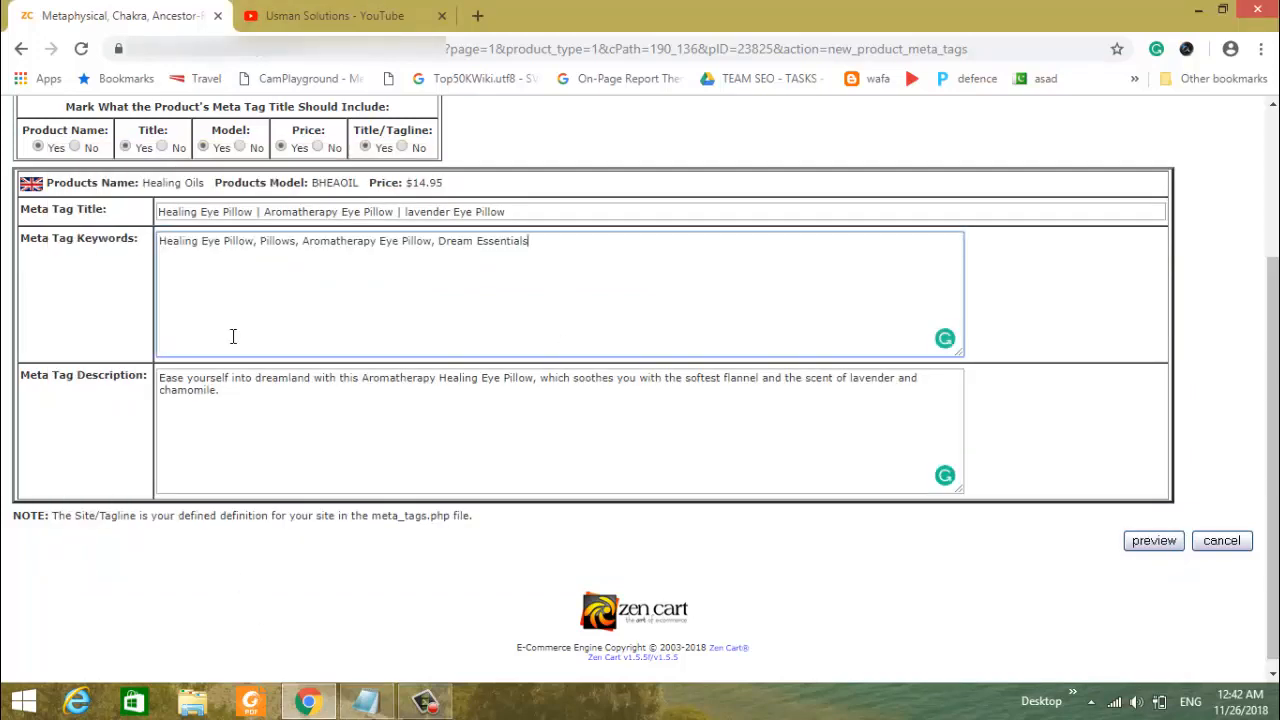
# - Exclude the product name, model, price and title/tagline from the Healing Oils meta tag title, keeping only Title set to Yes
pyautogui.scroll(2, 451, 365)
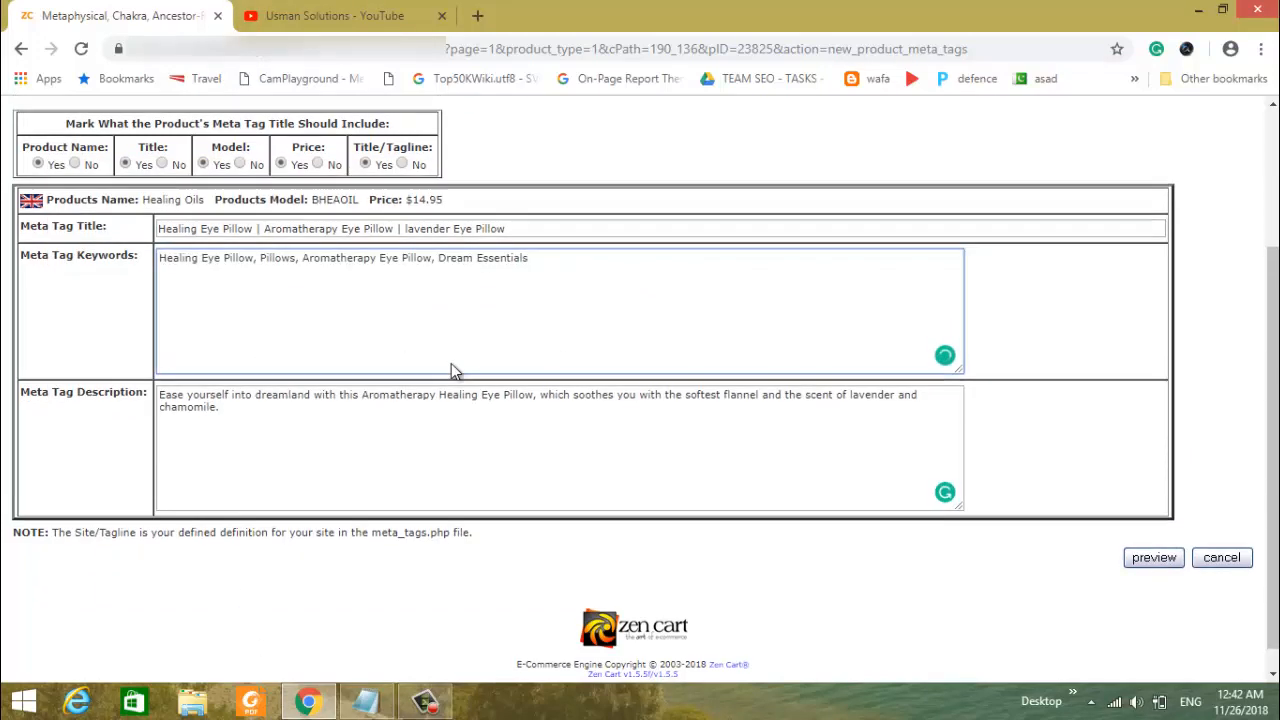
pyautogui.scroll(-2, 453, 364)
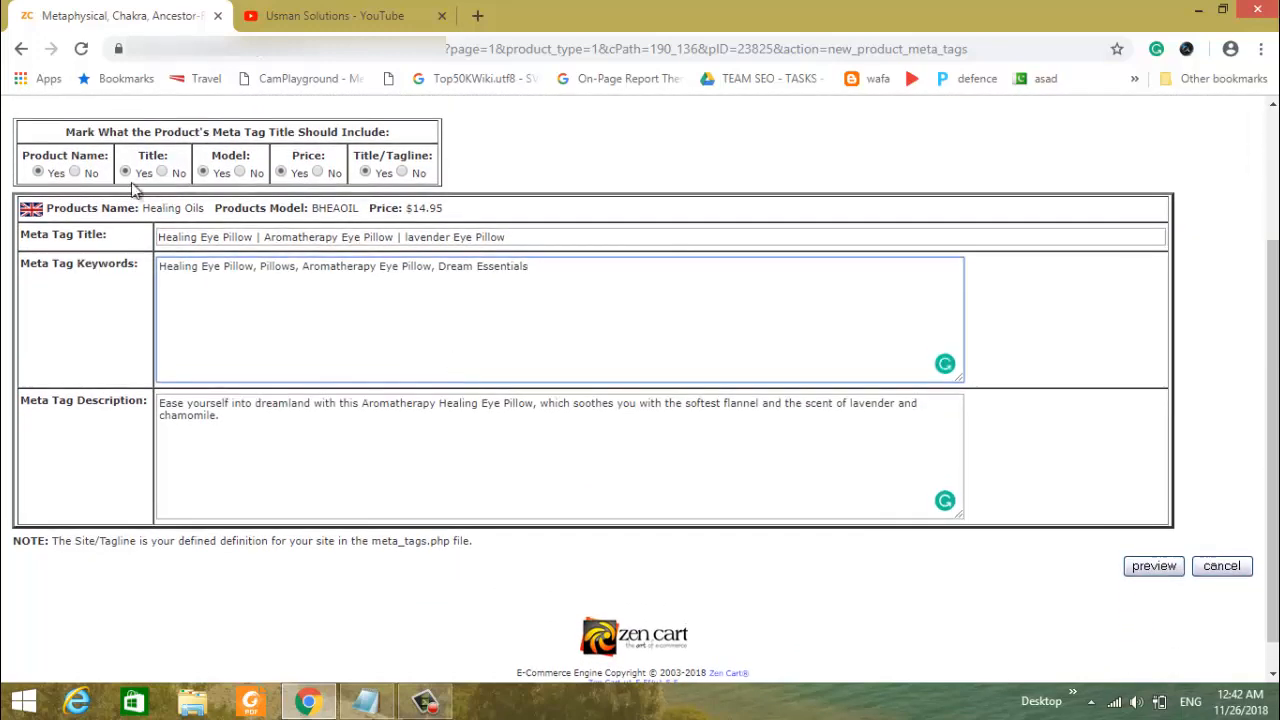
pyautogui.click(67, 132)
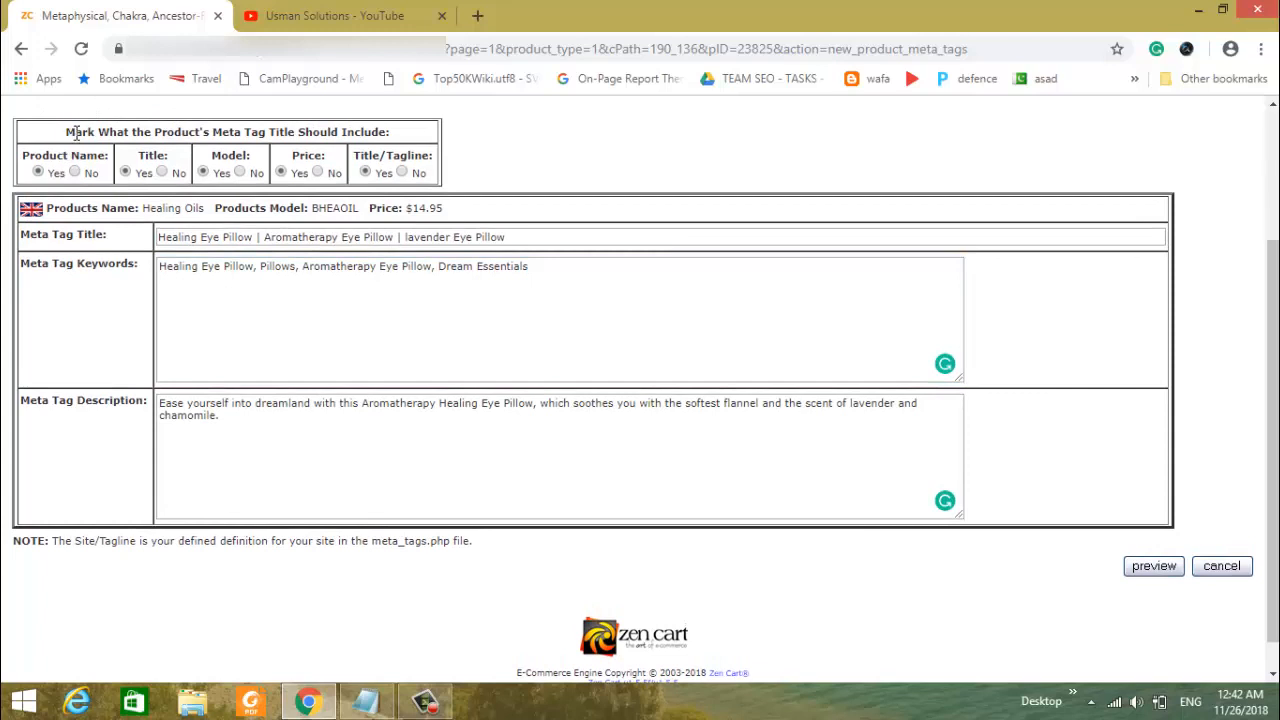
pyautogui.moveTo(76, 133); pyautogui.dragTo(396, 130)
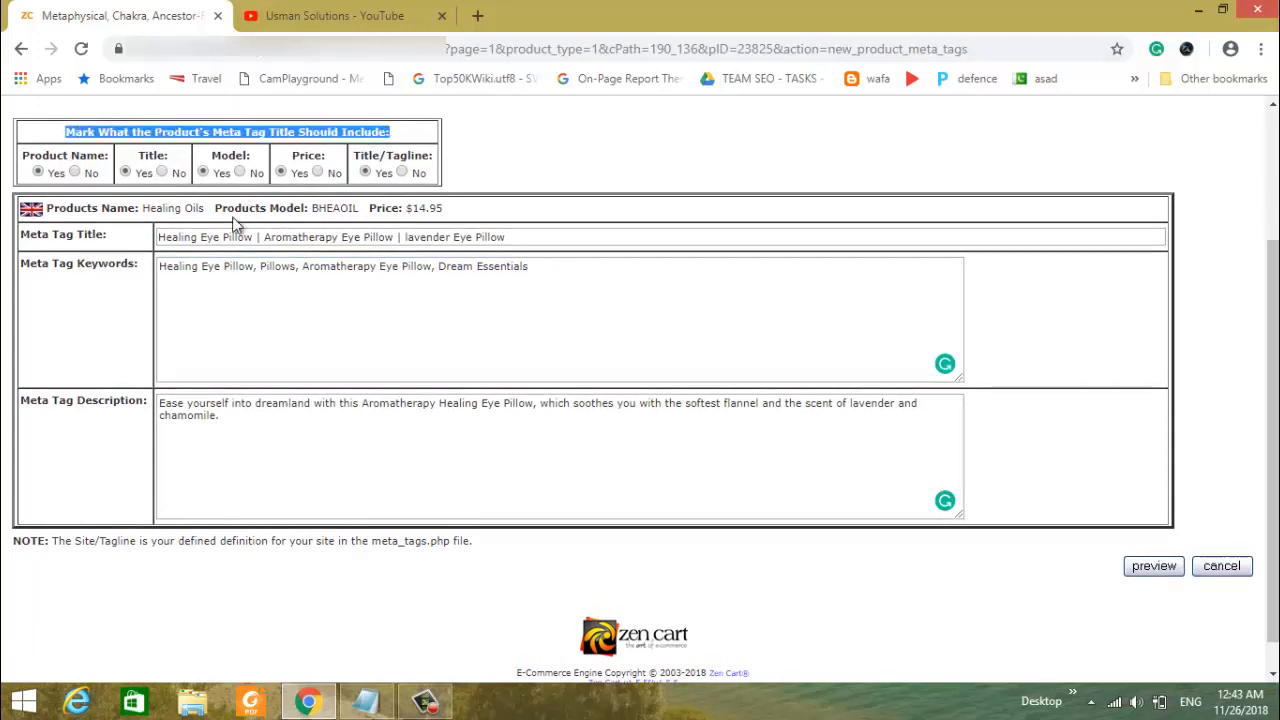
pyautogui.click(160, 242)
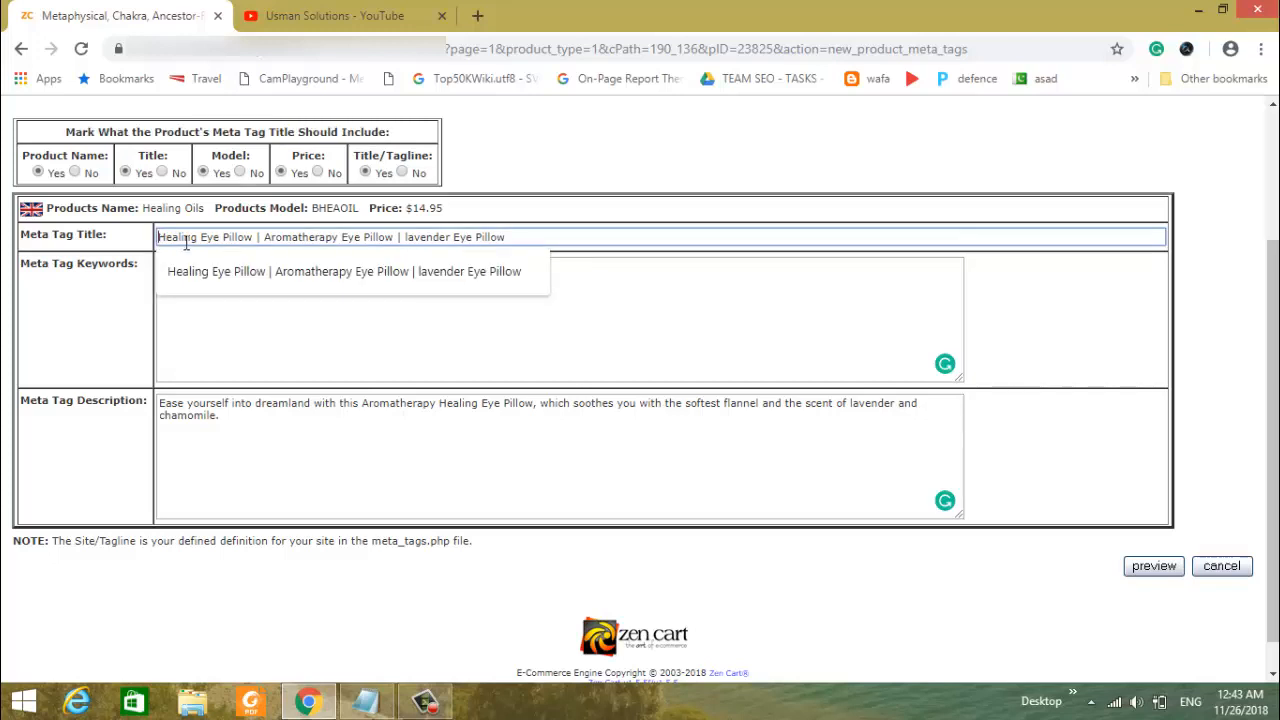
pyautogui.moveTo(186, 243); pyautogui.dragTo(527, 233)
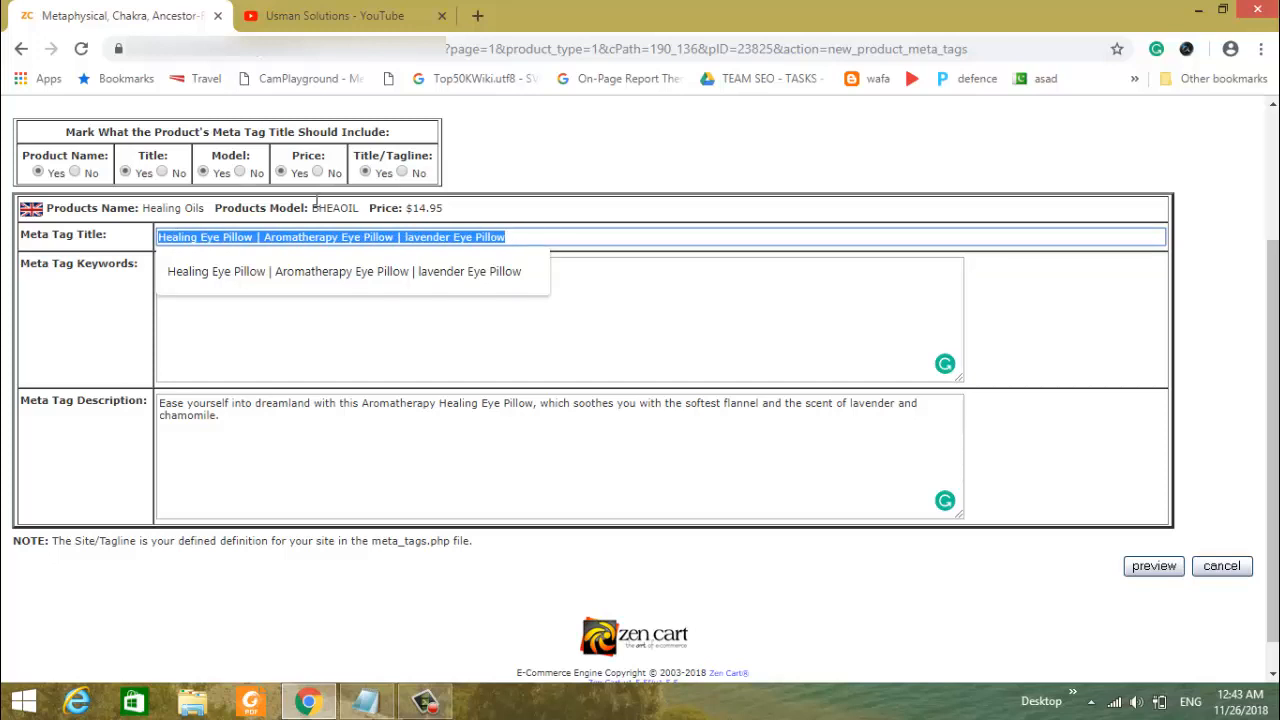
pyautogui.click(74, 172)
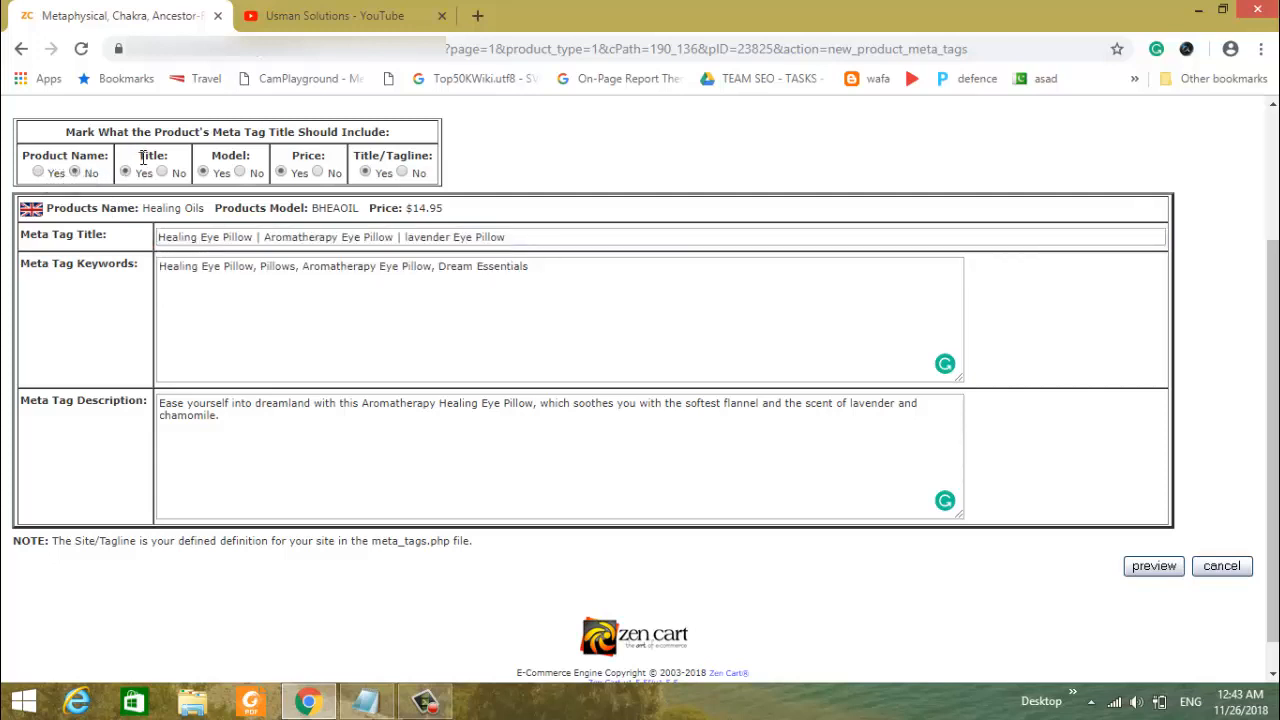
pyautogui.tripleClick(161, 237)
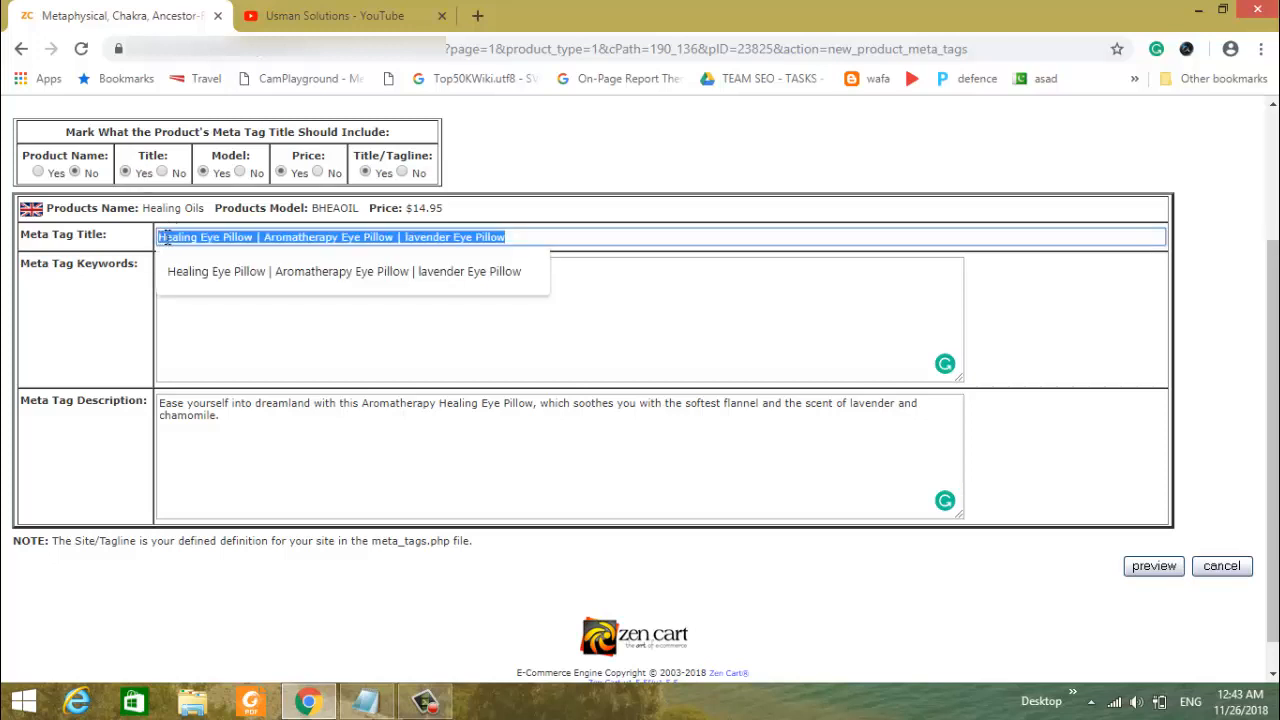
pyautogui.click(242, 172)
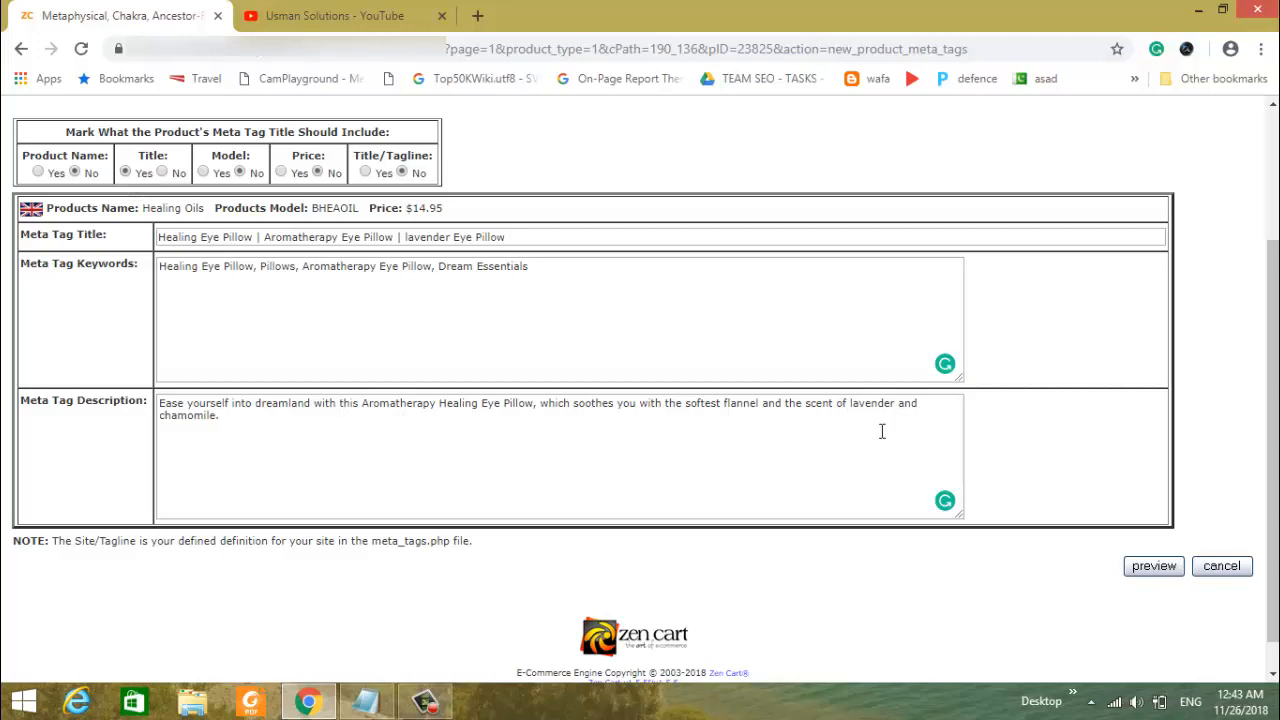
# - Preview the Healing Oils meta tags, check the title, keywords and description, and save them with an update
pyautogui.click(1162, 572)
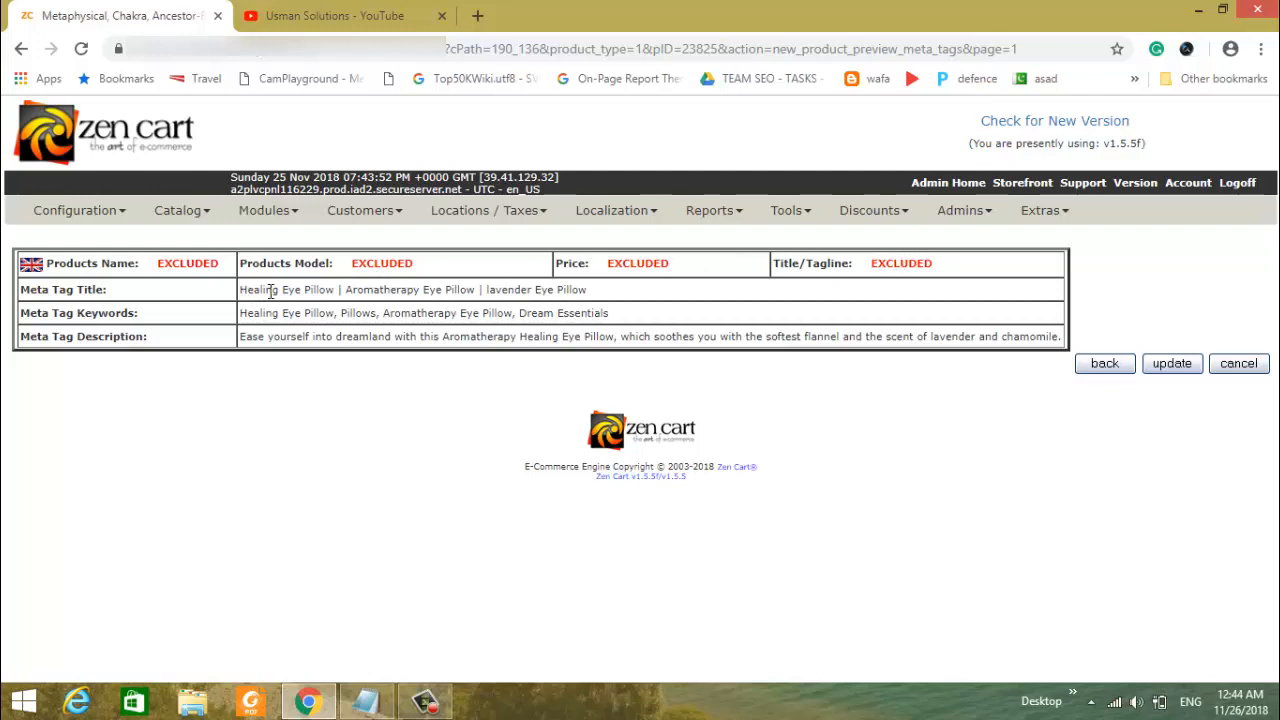
pyautogui.moveTo(240, 291); pyautogui.dragTo(580, 291)
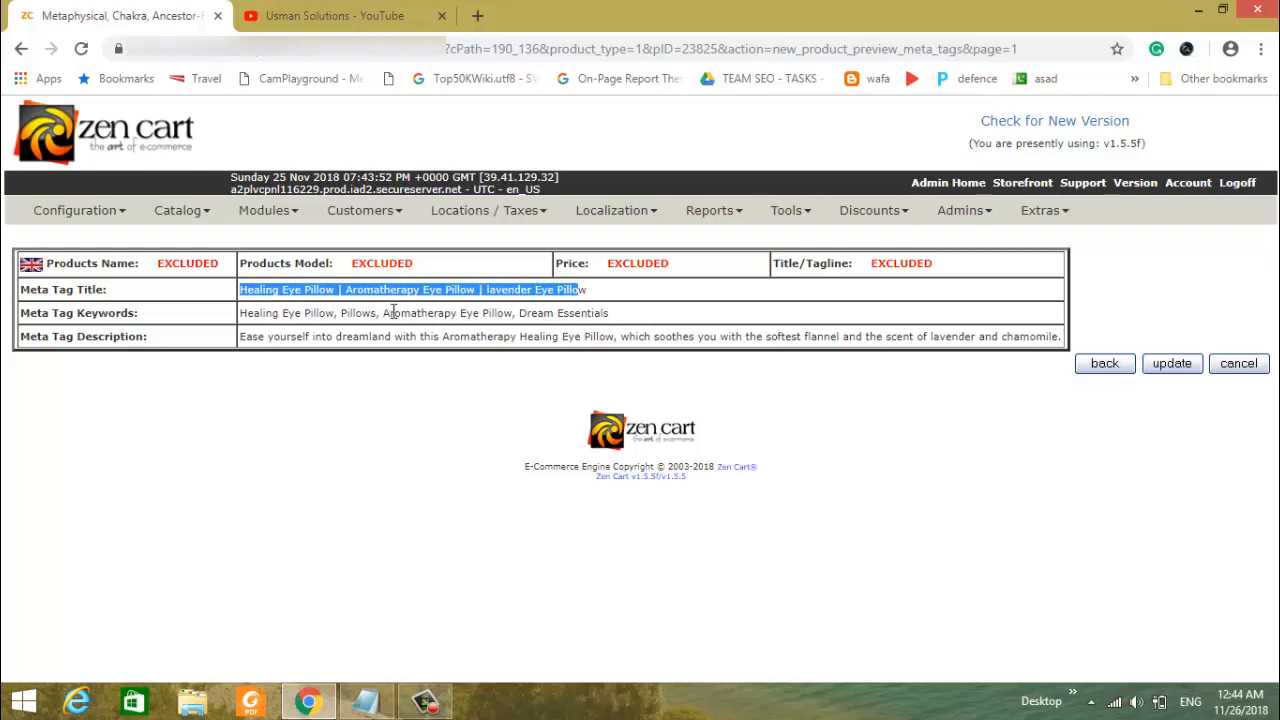
pyautogui.doubleClick(393, 312)
pyautogui.tripleClick(367, 337)
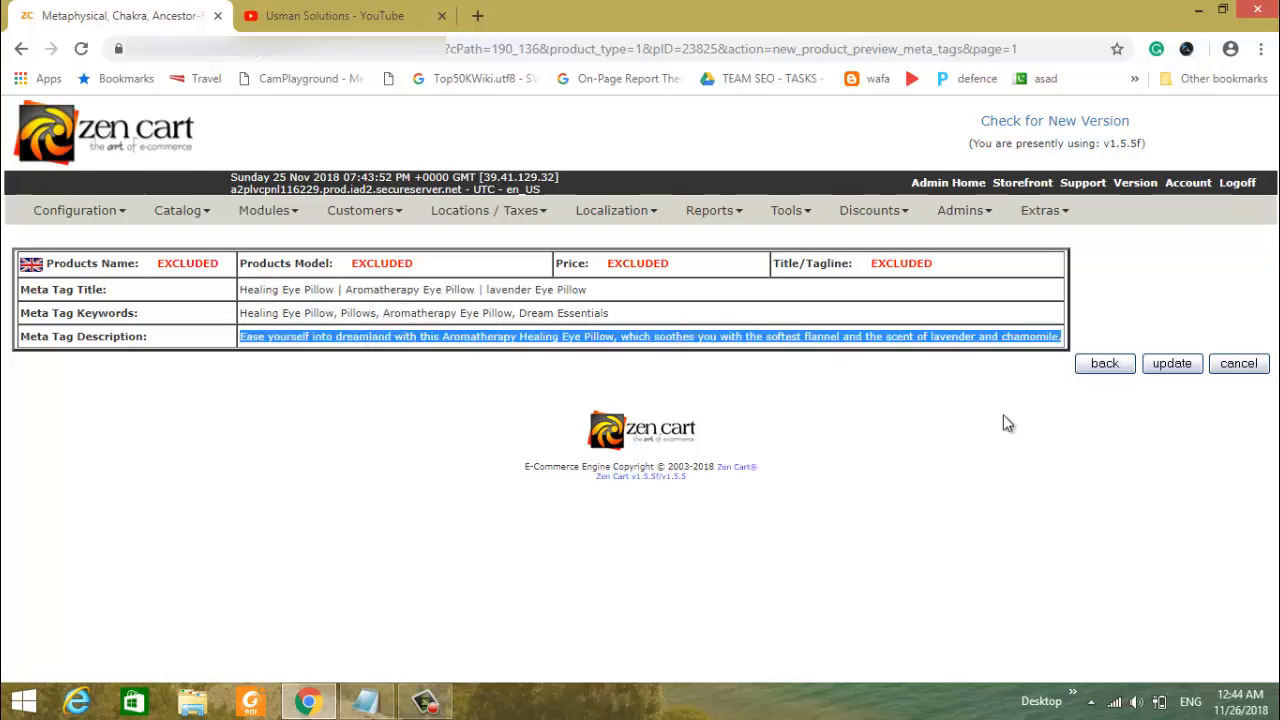
pyautogui.click(1171, 364)
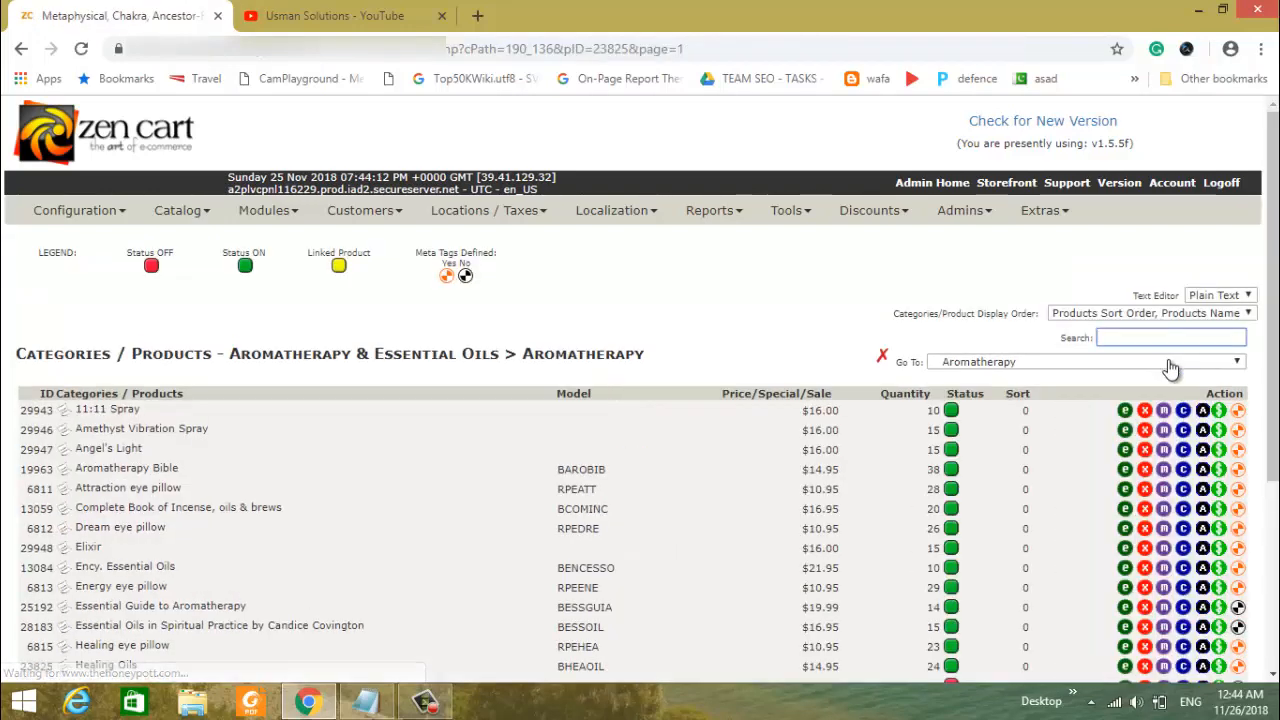
# - Open the meta tag definitions of the top-level Aromatherapy & Essential Oils category and review its title, keywords and description
pyautogui.scroll(-3, 988, 507)
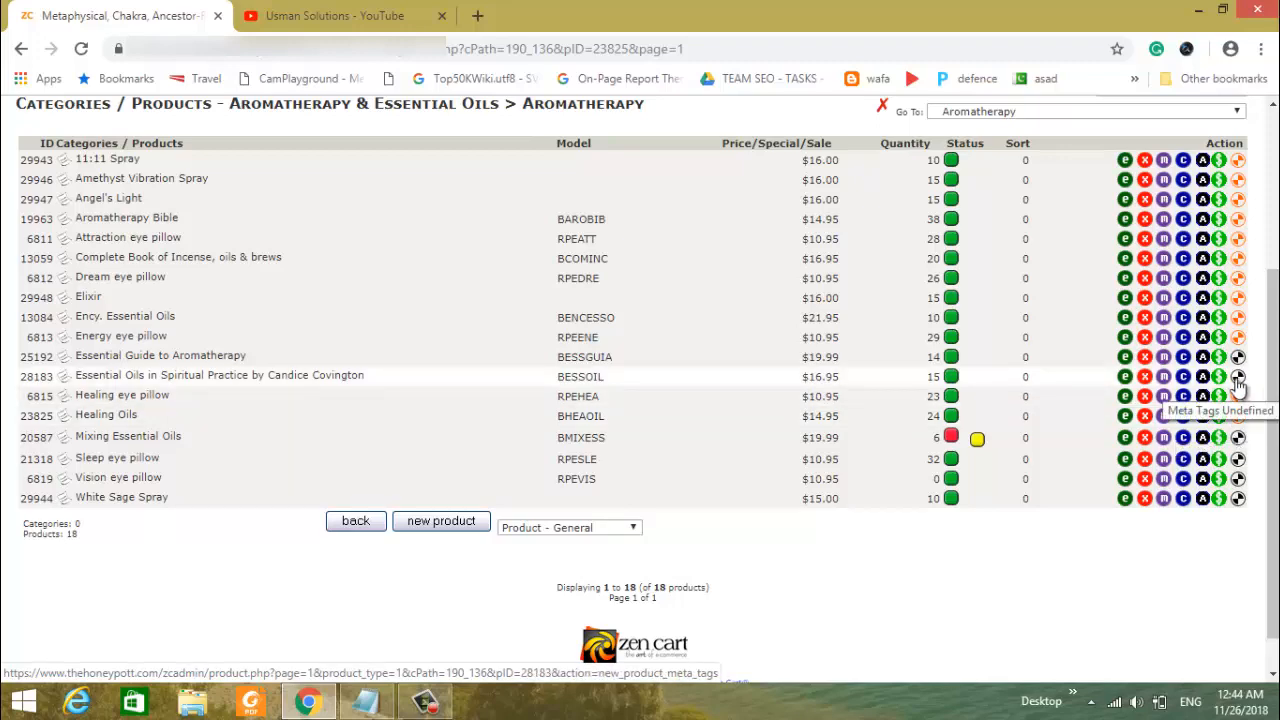
pyautogui.scroll(3, 592, 390)
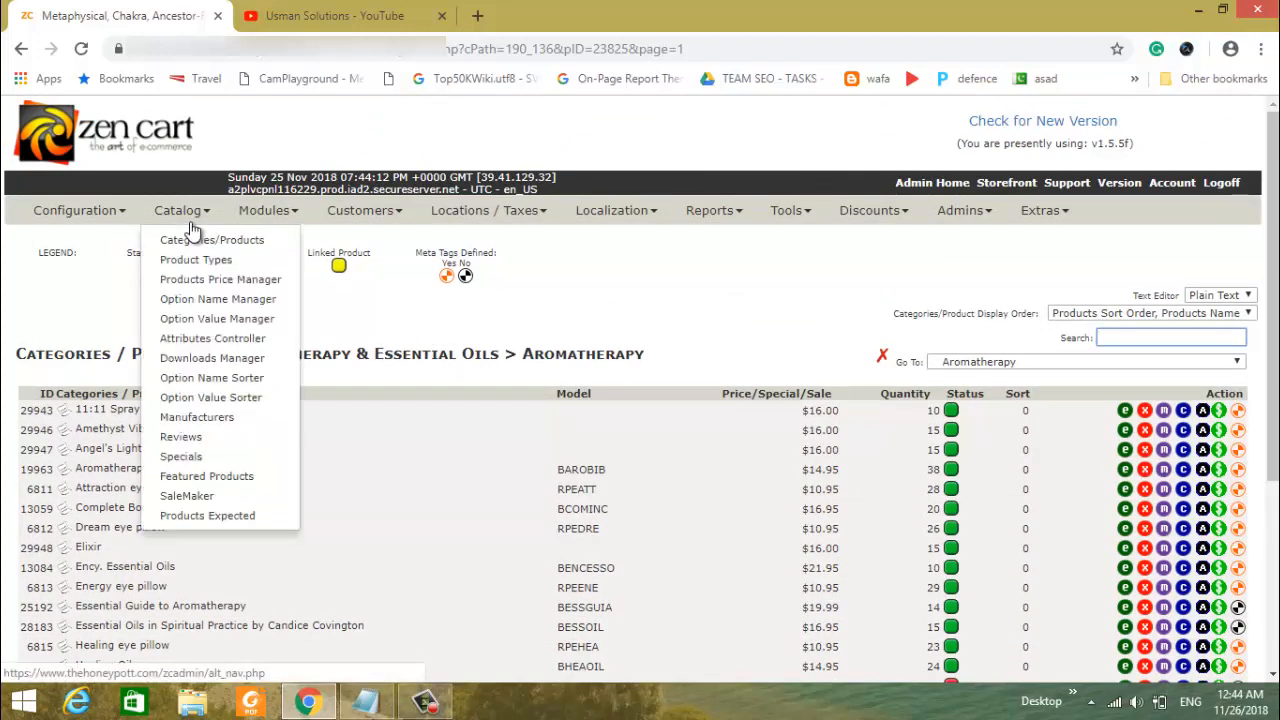
pyautogui.click(195, 244)
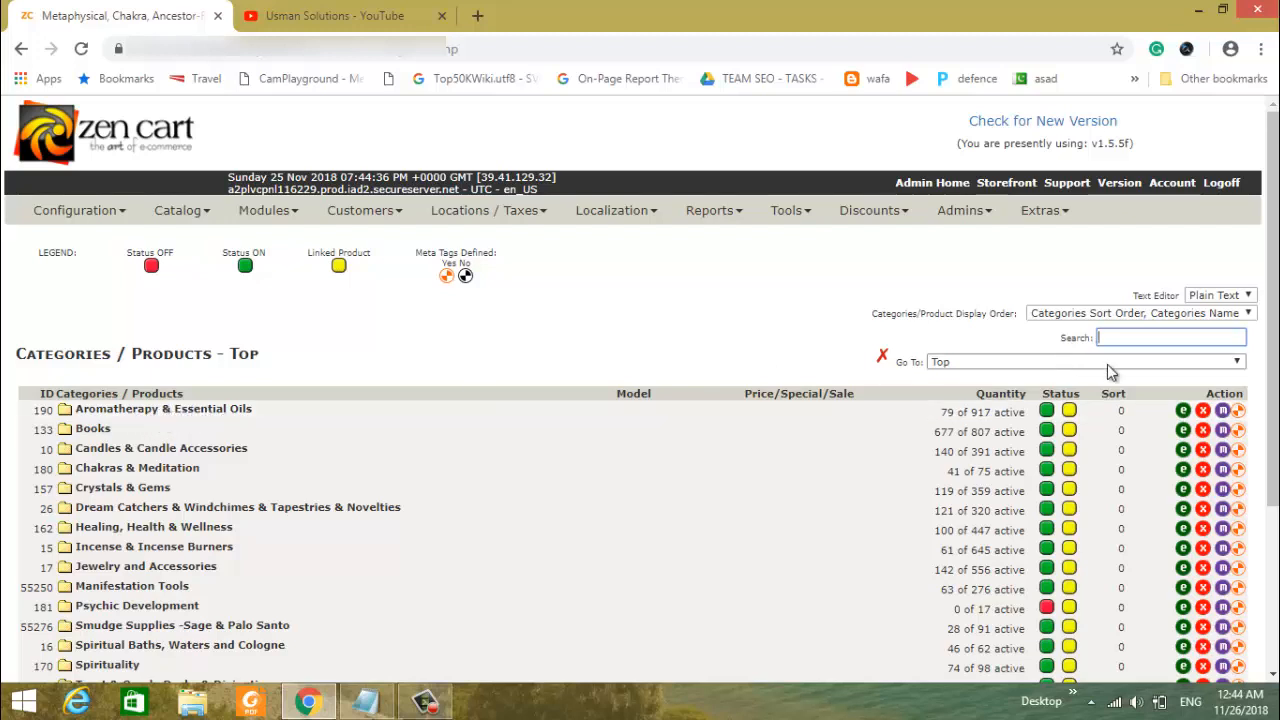
pyautogui.click(1238, 412)
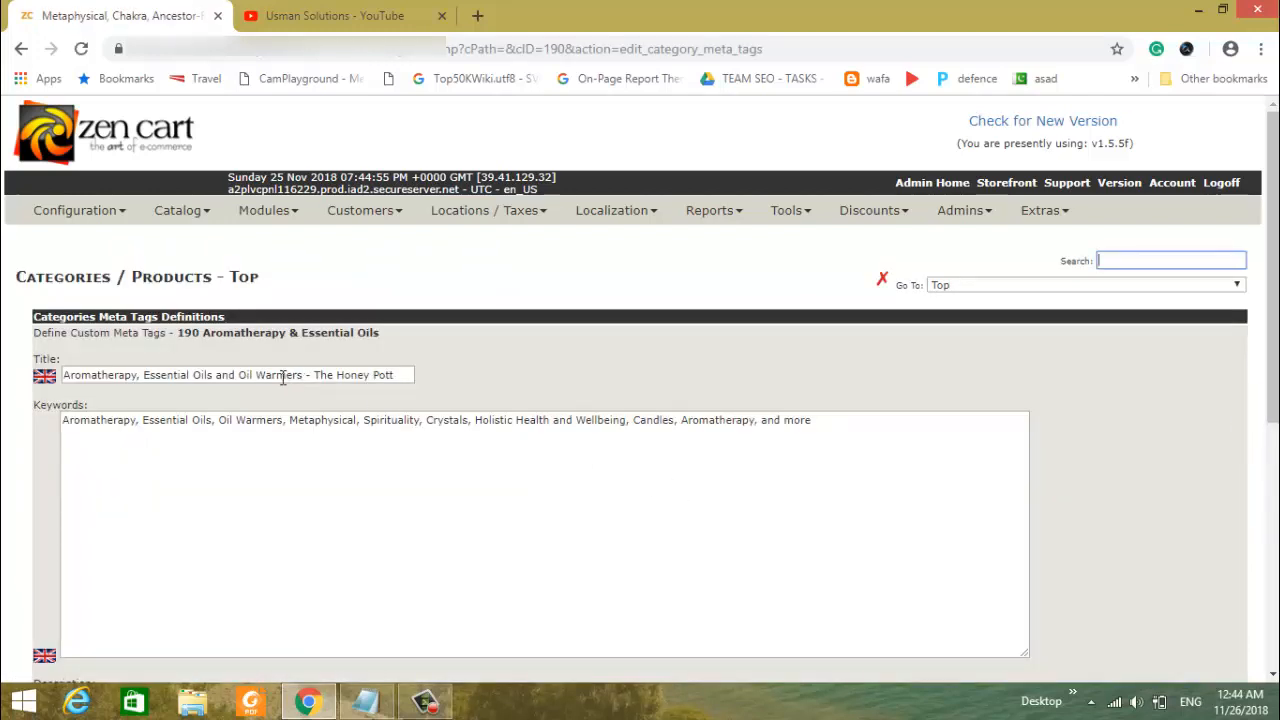
pyautogui.click(297, 465)
pyautogui.scroll(-4, 297, 465)
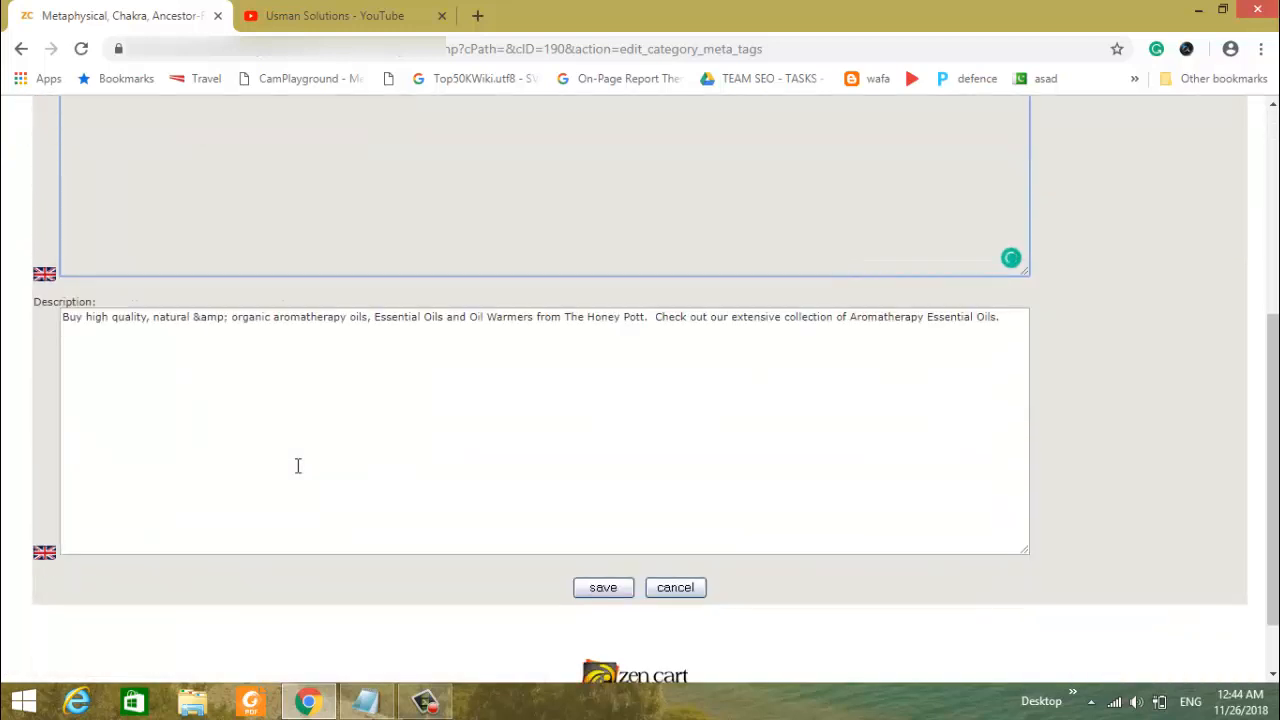
pyautogui.click(207, 382)
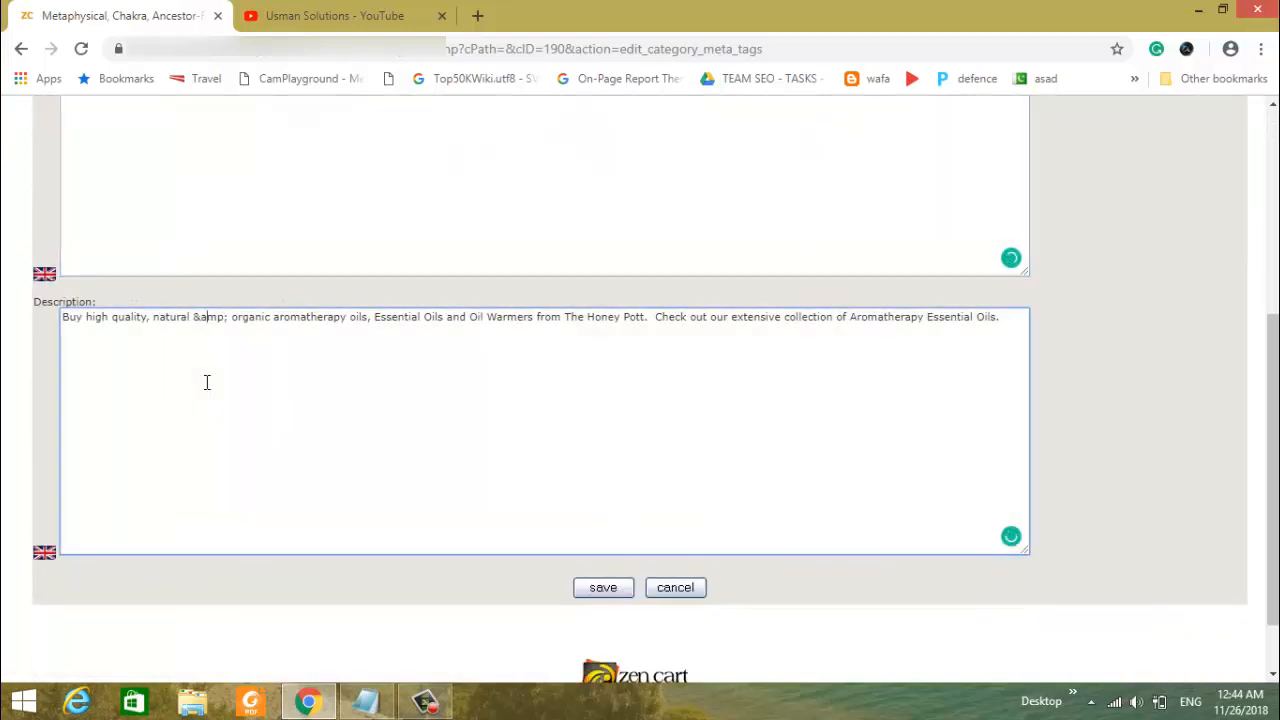
pyautogui.scroll(3, 207, 382)
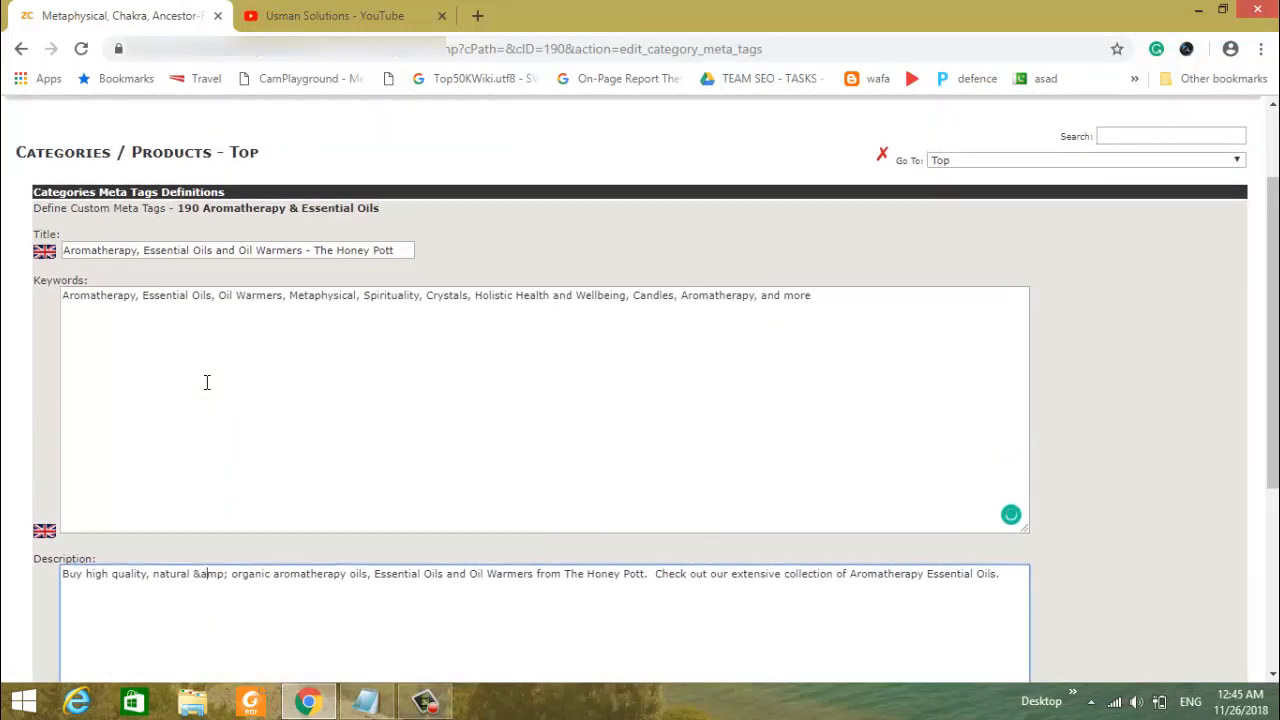